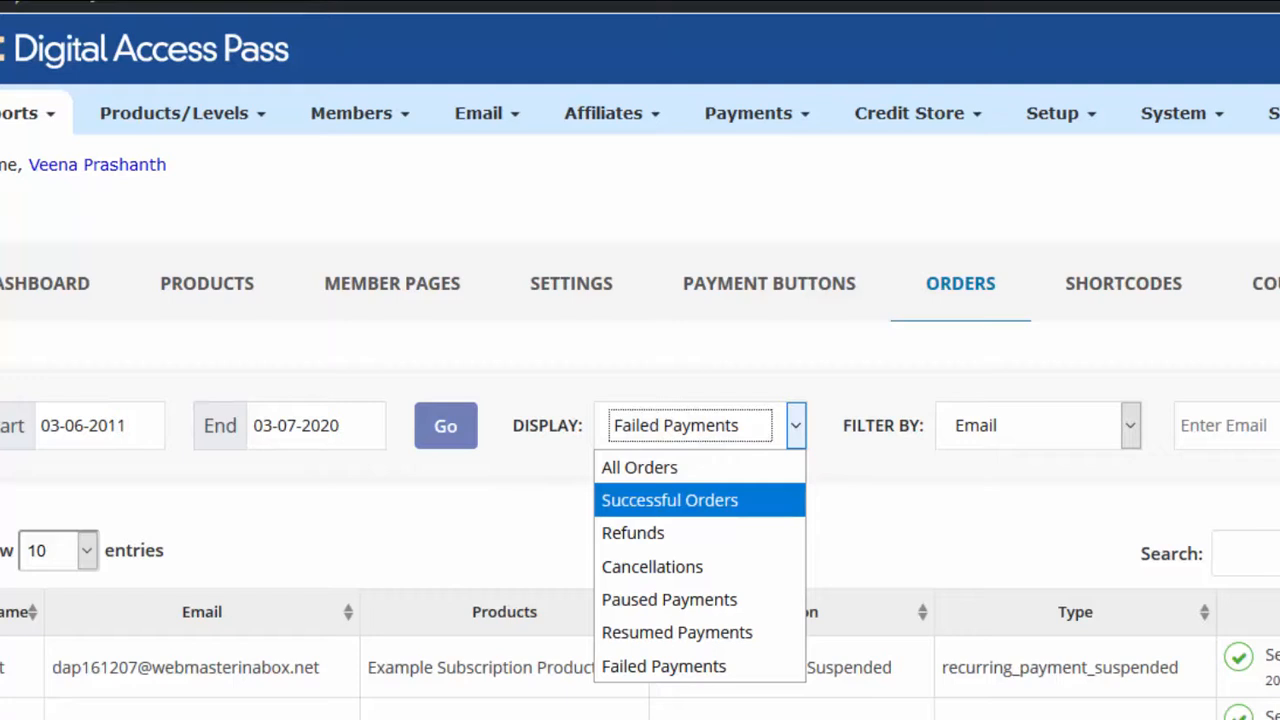
Step: Go through the order display options, choose Failed Payments, and examine the listed failed payments with their notification status
key("Down")
key("Down")
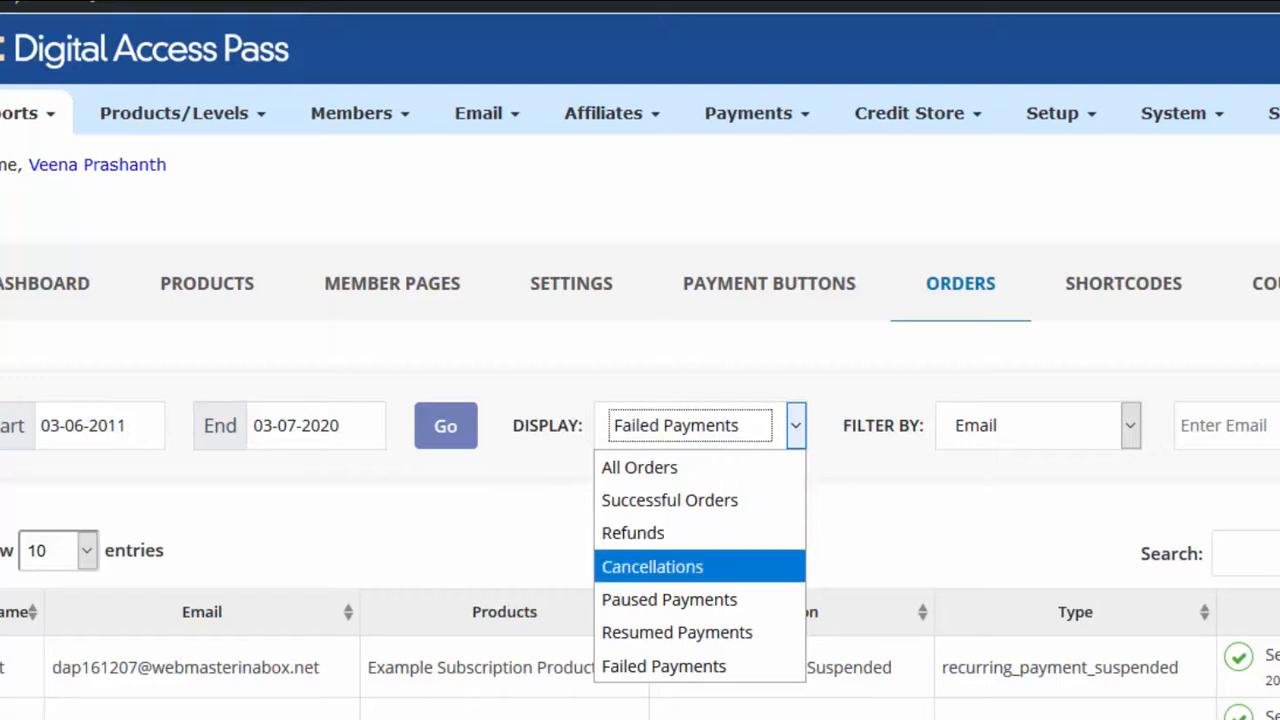
key("Down")
key("Down")
key("Down")
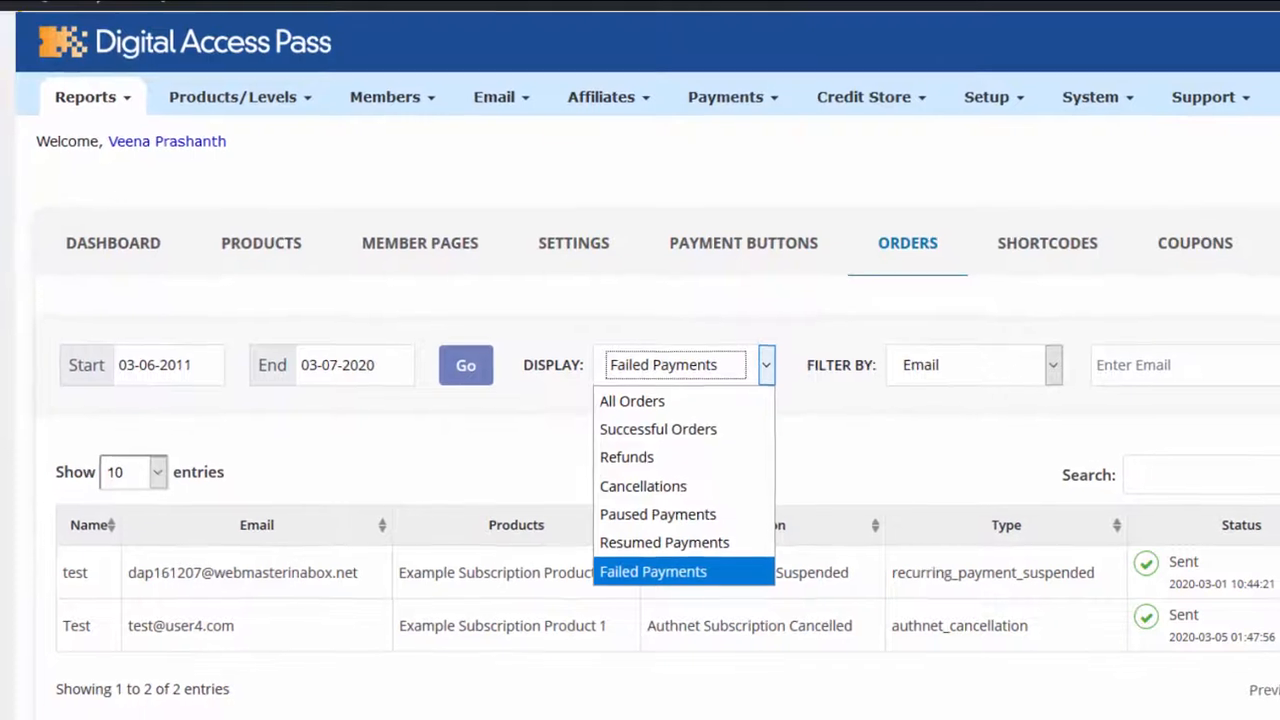
key("Return")
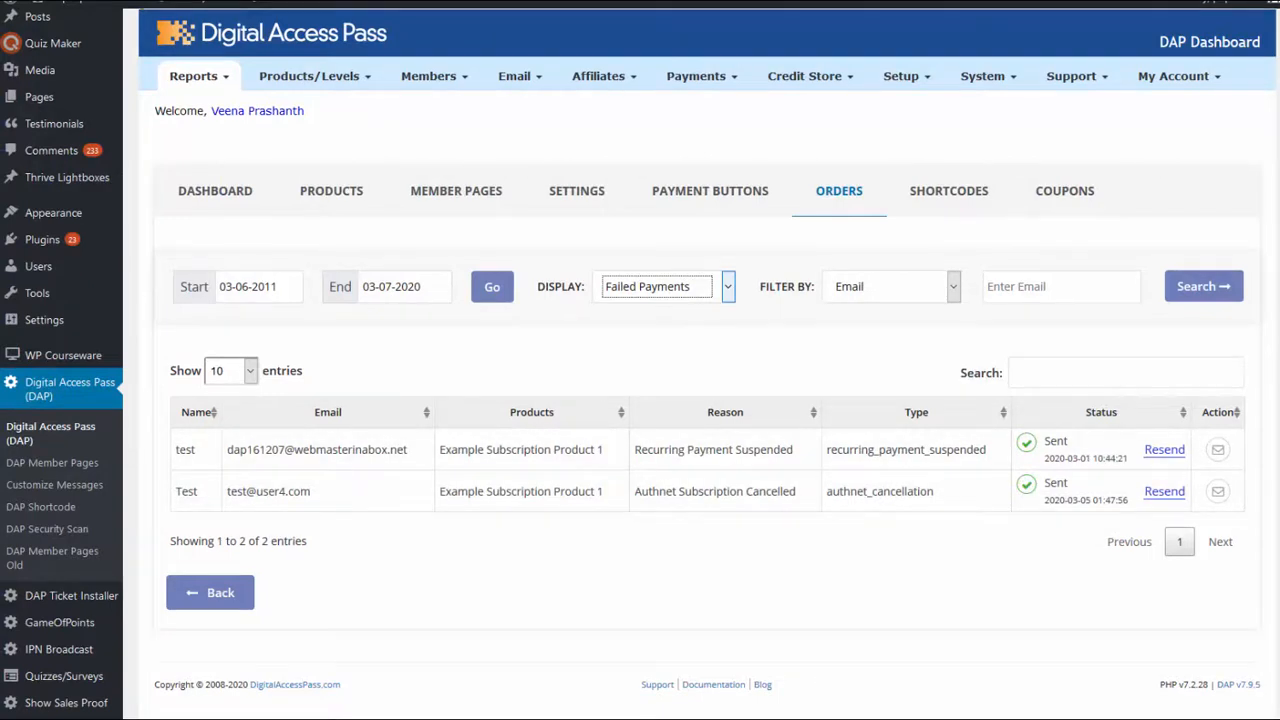
scroll(60, 600, "down", 3)
mouse_move(58, 600)
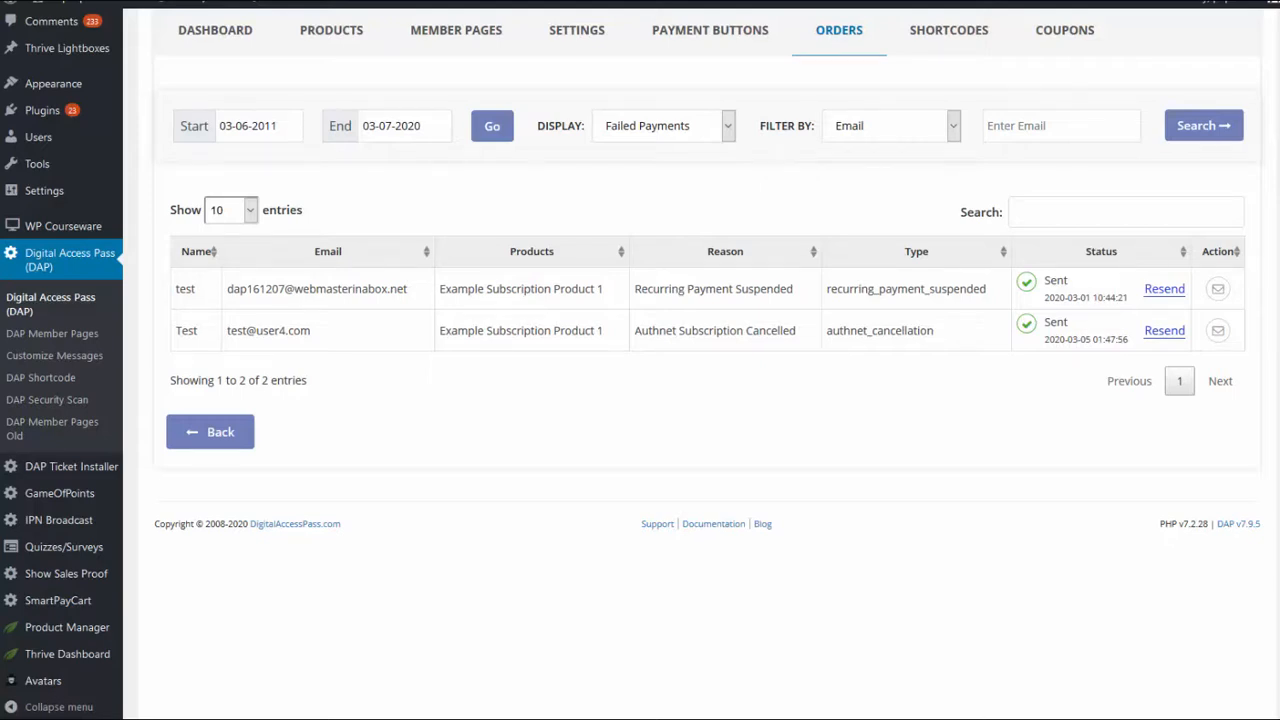
scroll(640, 360, "up", 2)
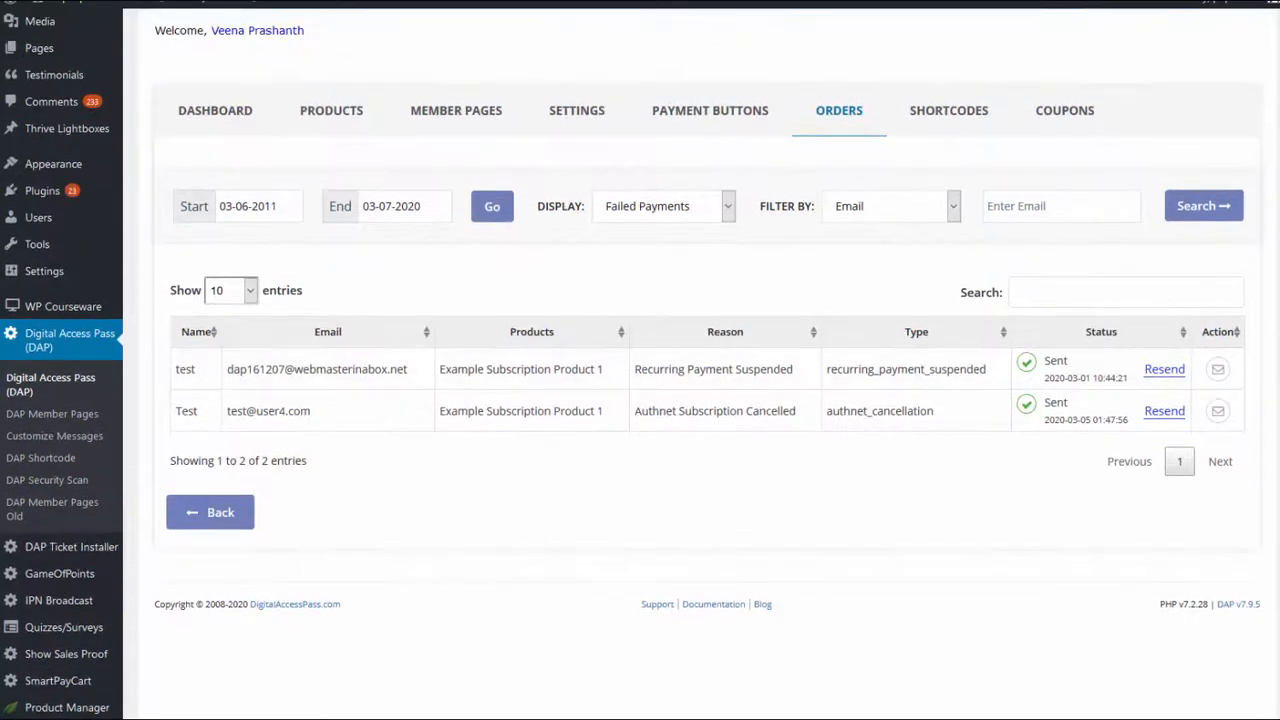
scroll(640, 360, "down", 1)
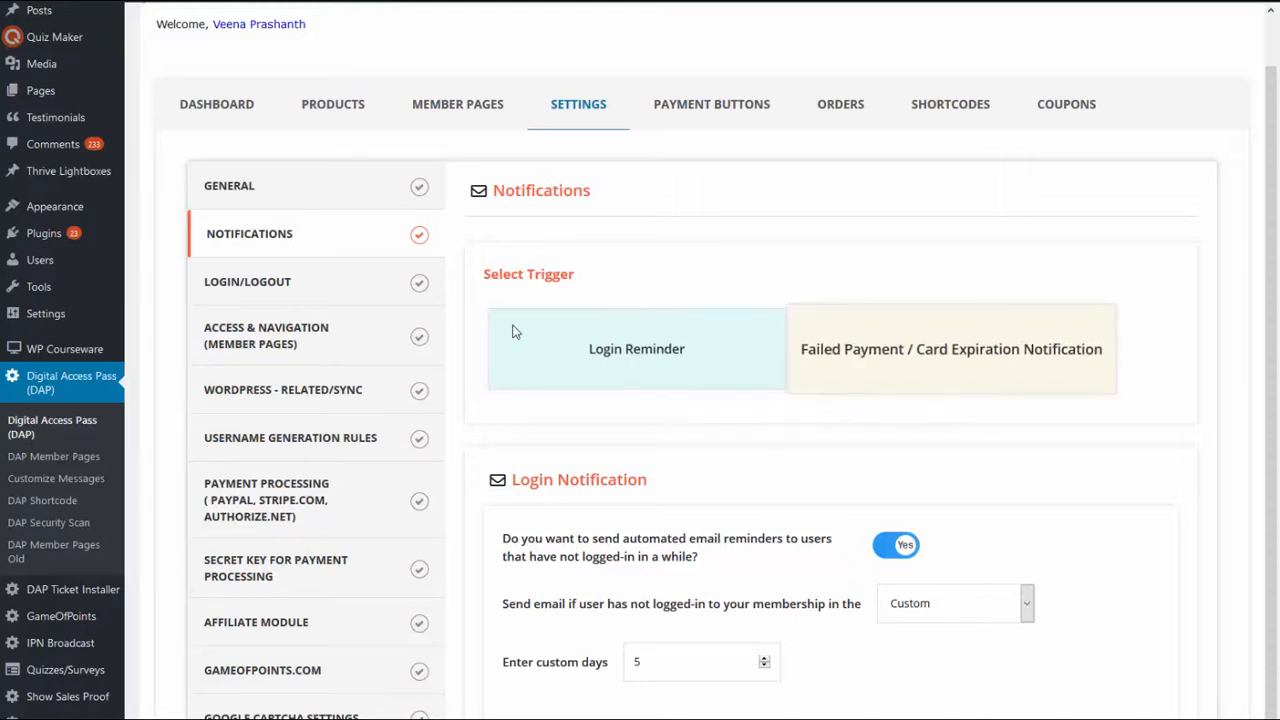
Step: Open the Failed Payment / Card Expiration Notification trigger and review the PayPal Subscription Suspended email's subject and body
left_click(951, 349)
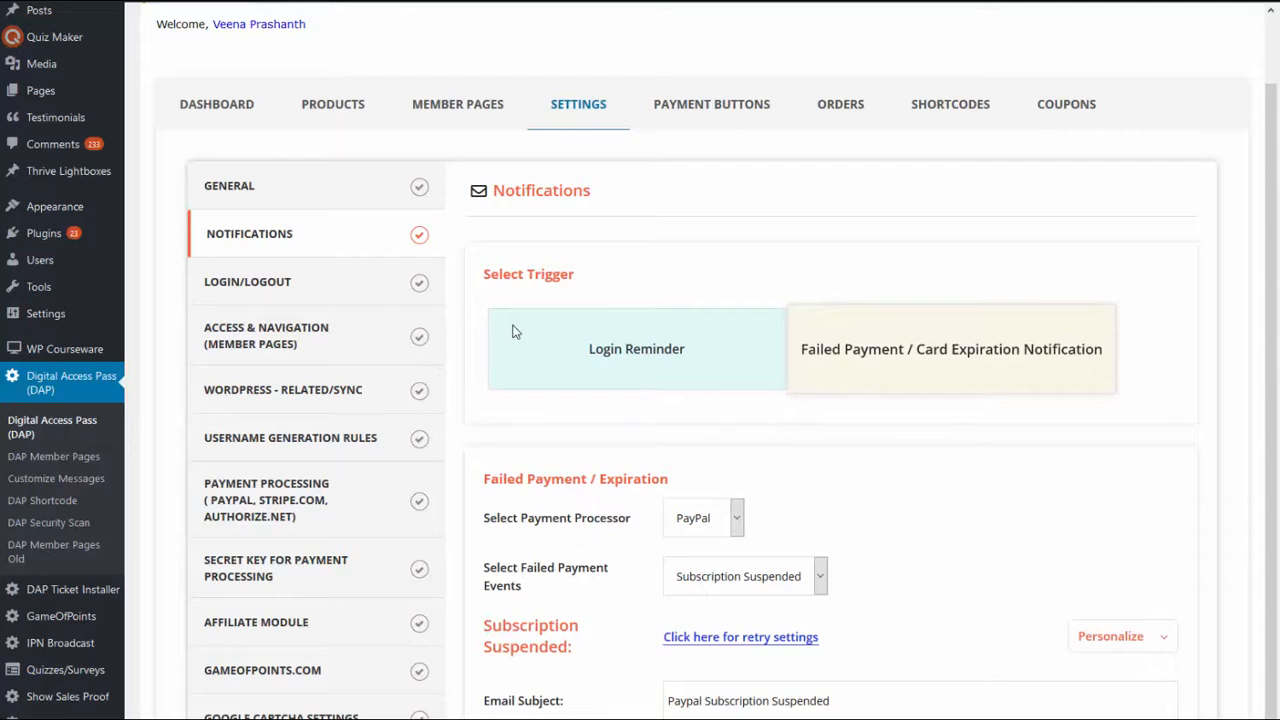
scroll(513, 332, "down", 1)
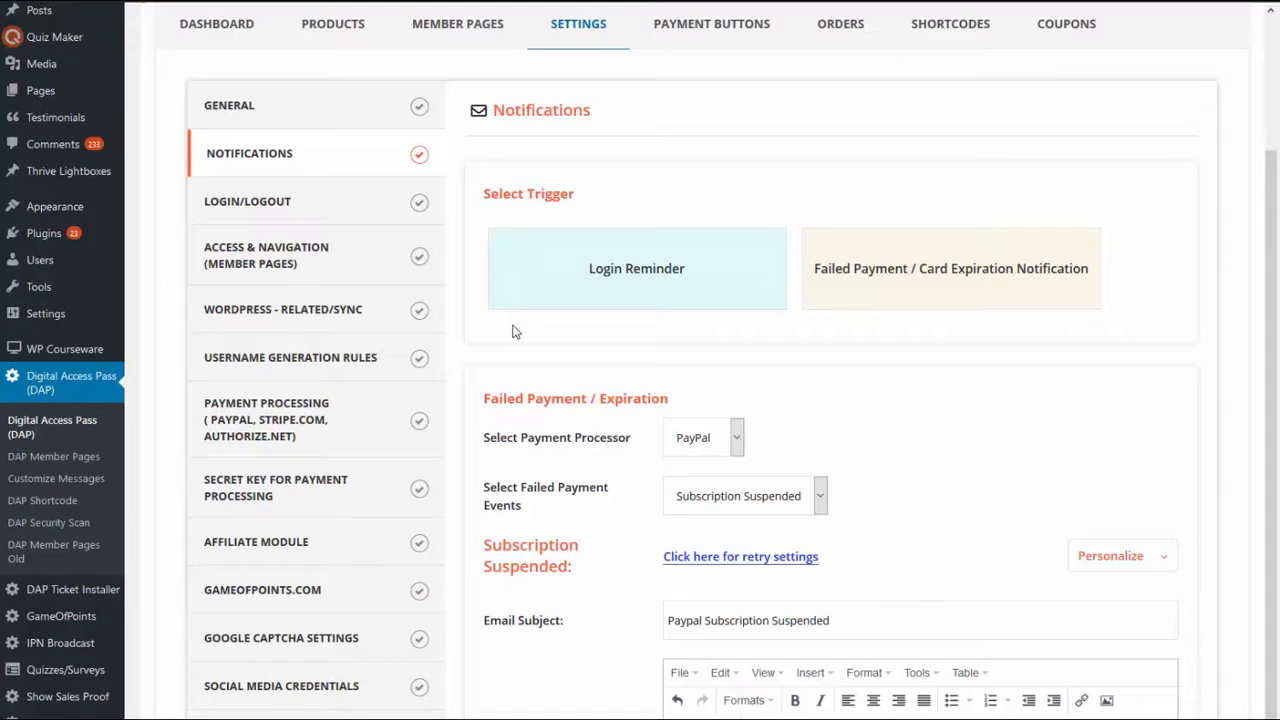
scroll(513, 332, "down", 1)
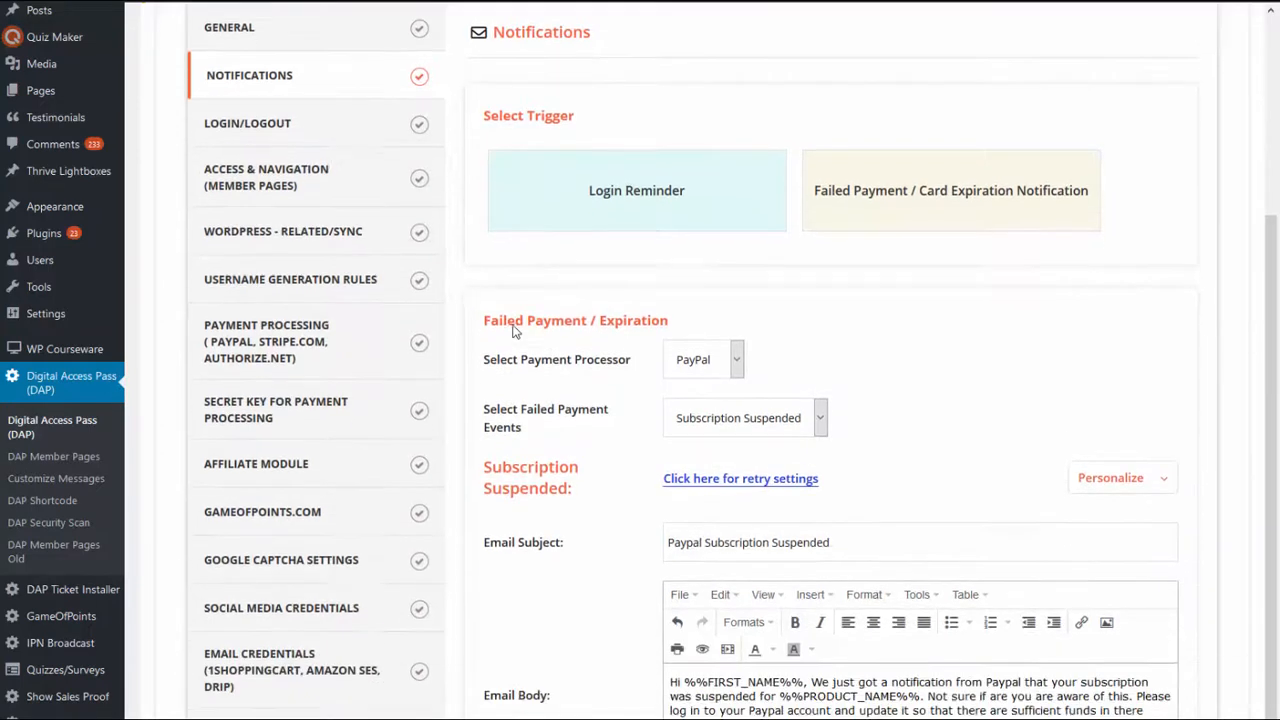
scroll(513, 332, "down", 1)
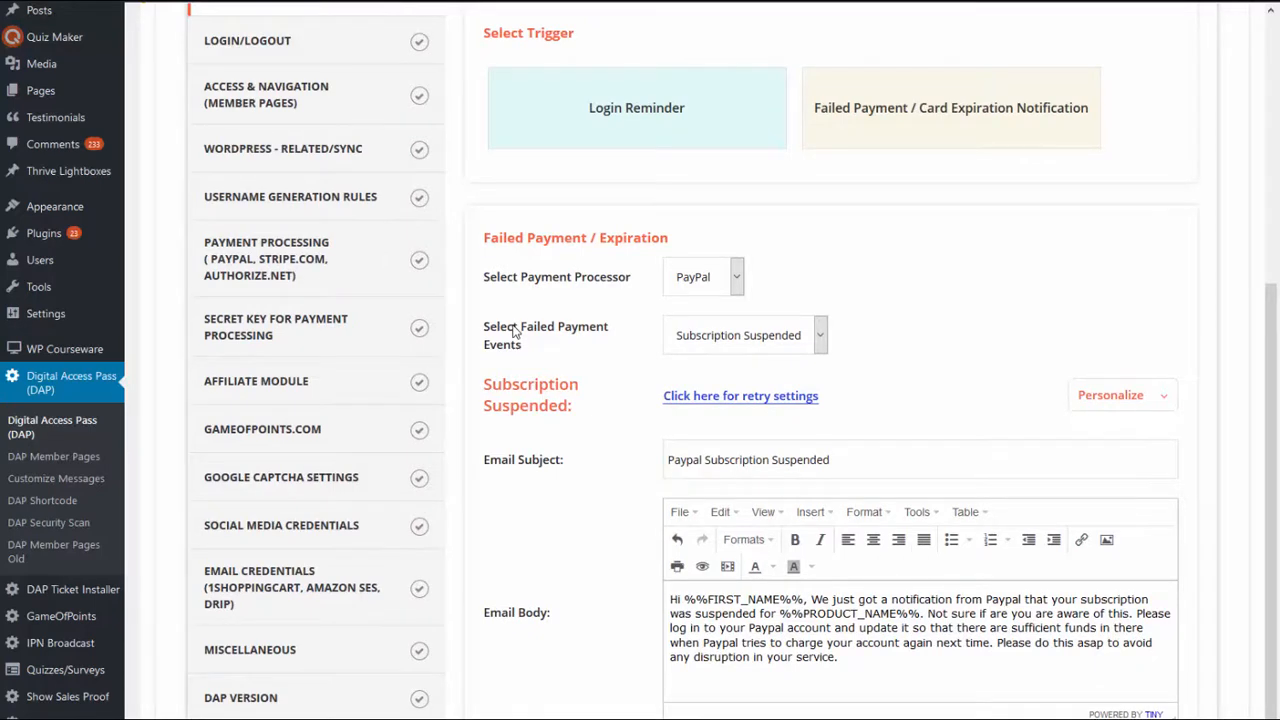
scroll(513, 332, "down", 2)
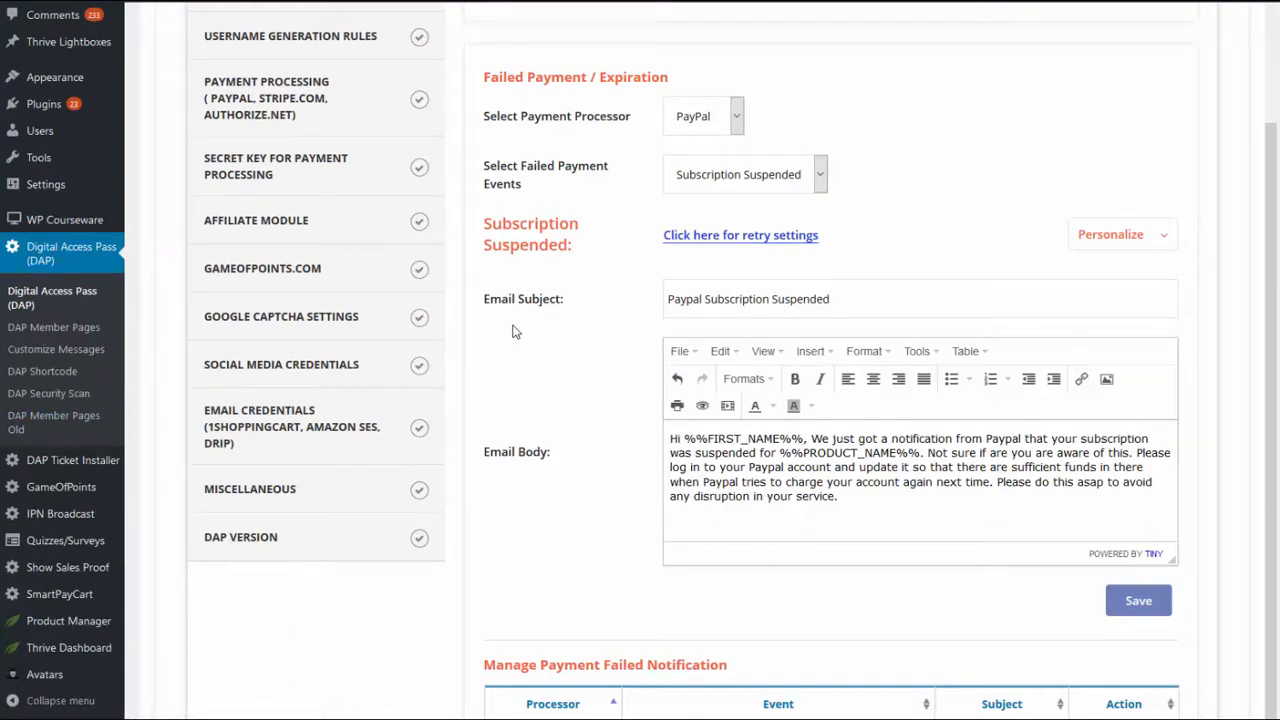
mouse_move(60, 594)
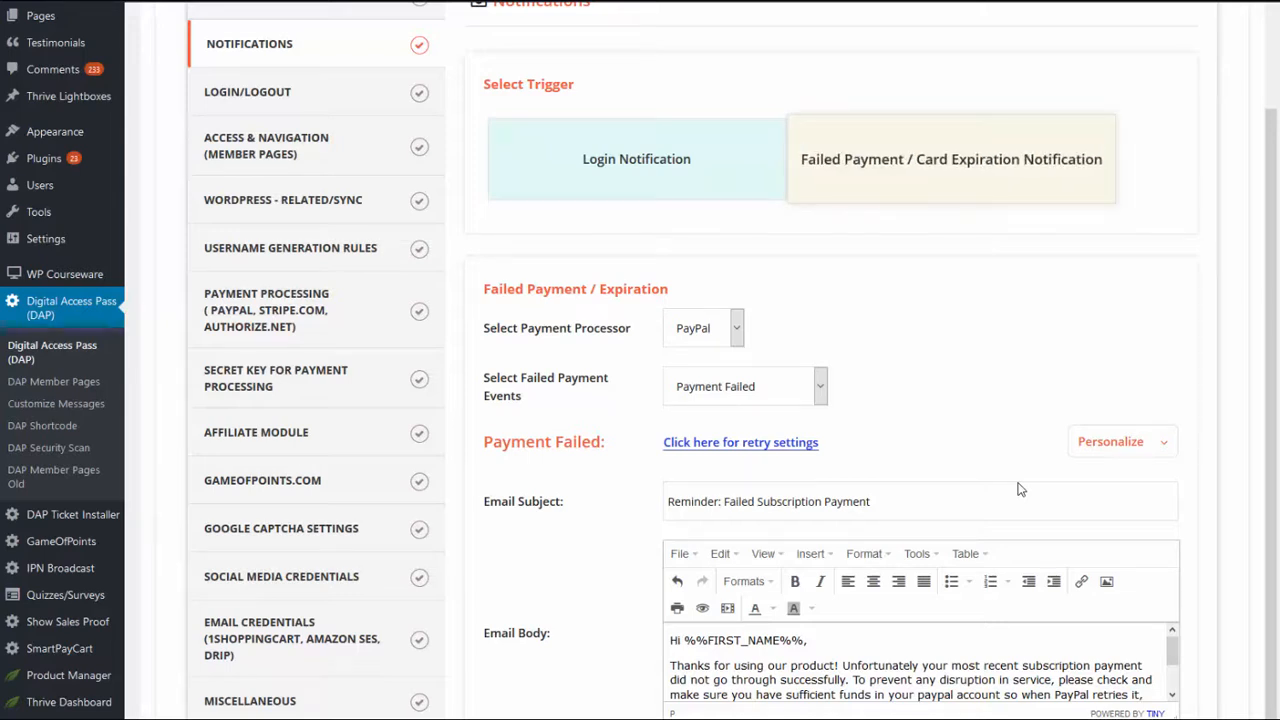
Step: Check the available payment processors for the Payment Failed notification, keeping PayPal selected
scroll(1020, 489, "down", 1)
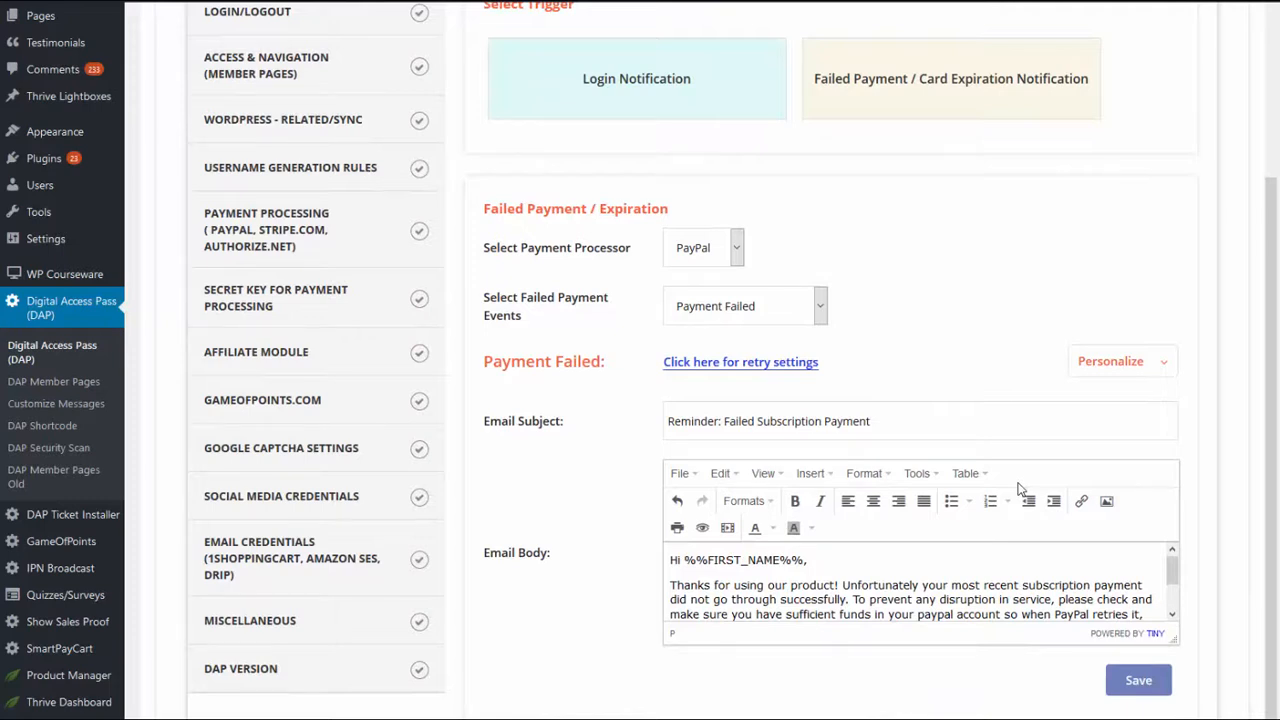
key("alt+Down")
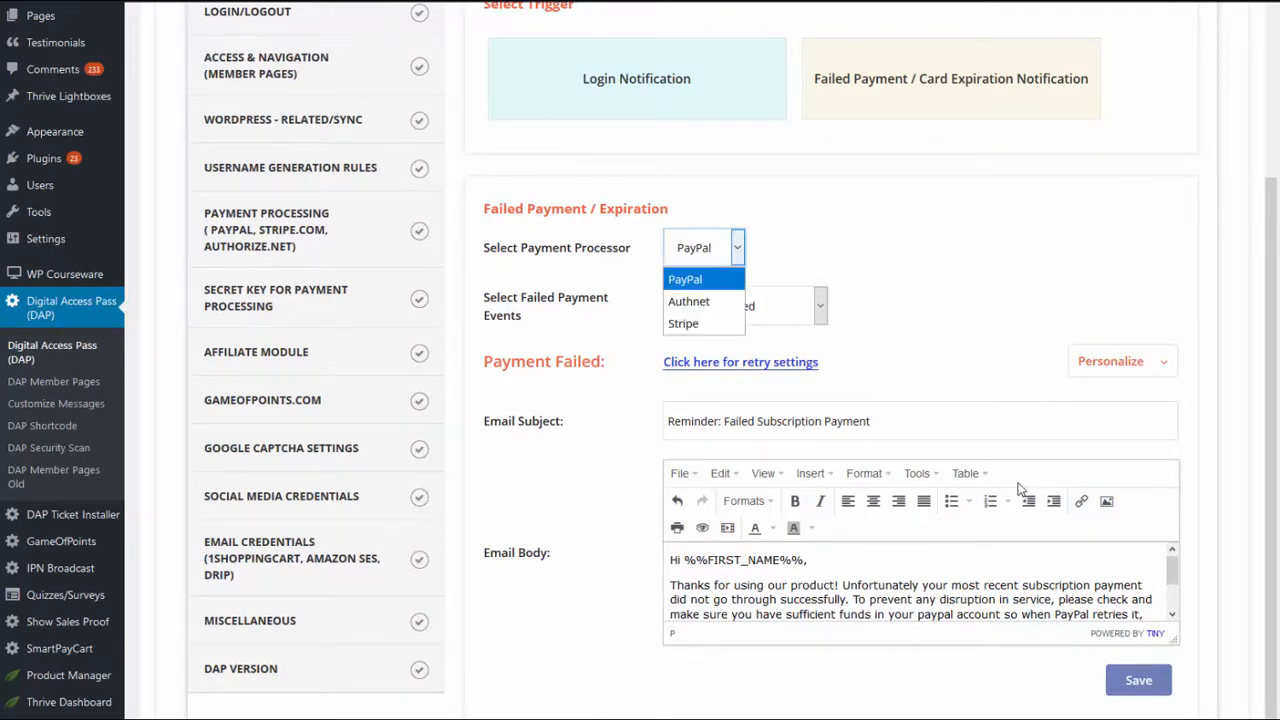
key("Return")
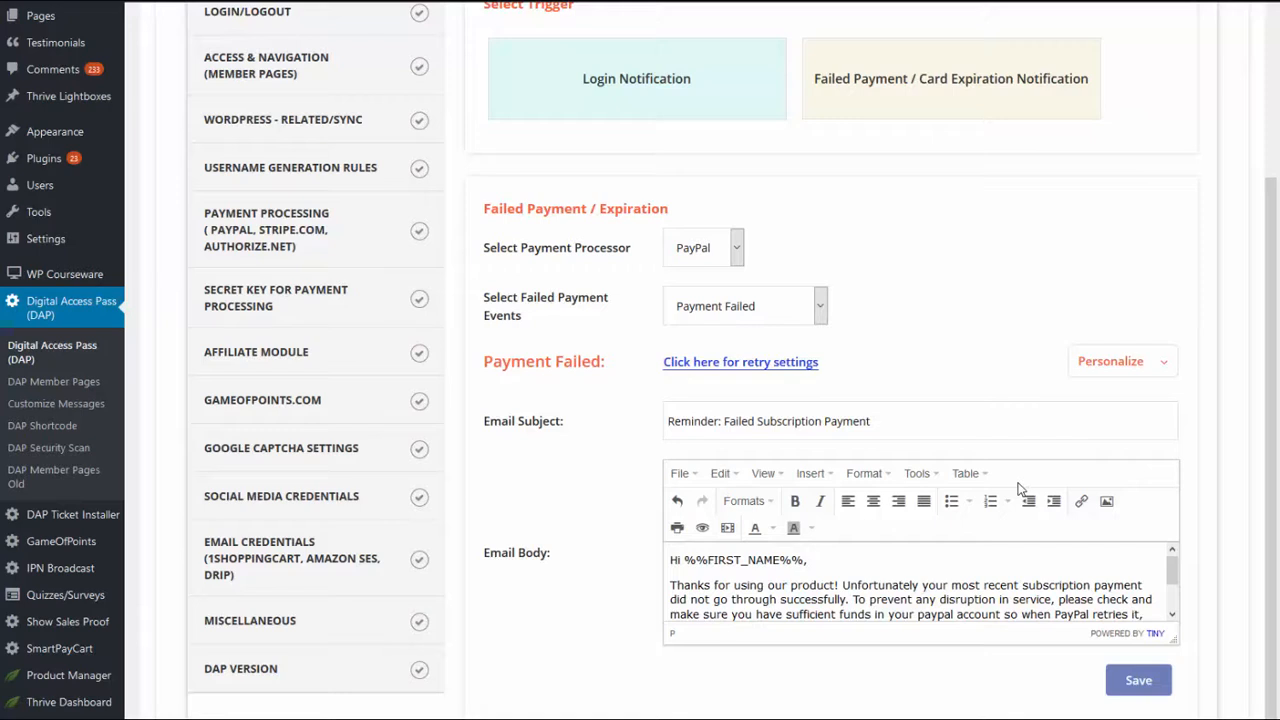
key("alt+Down")
key("Down")
key("Escape")
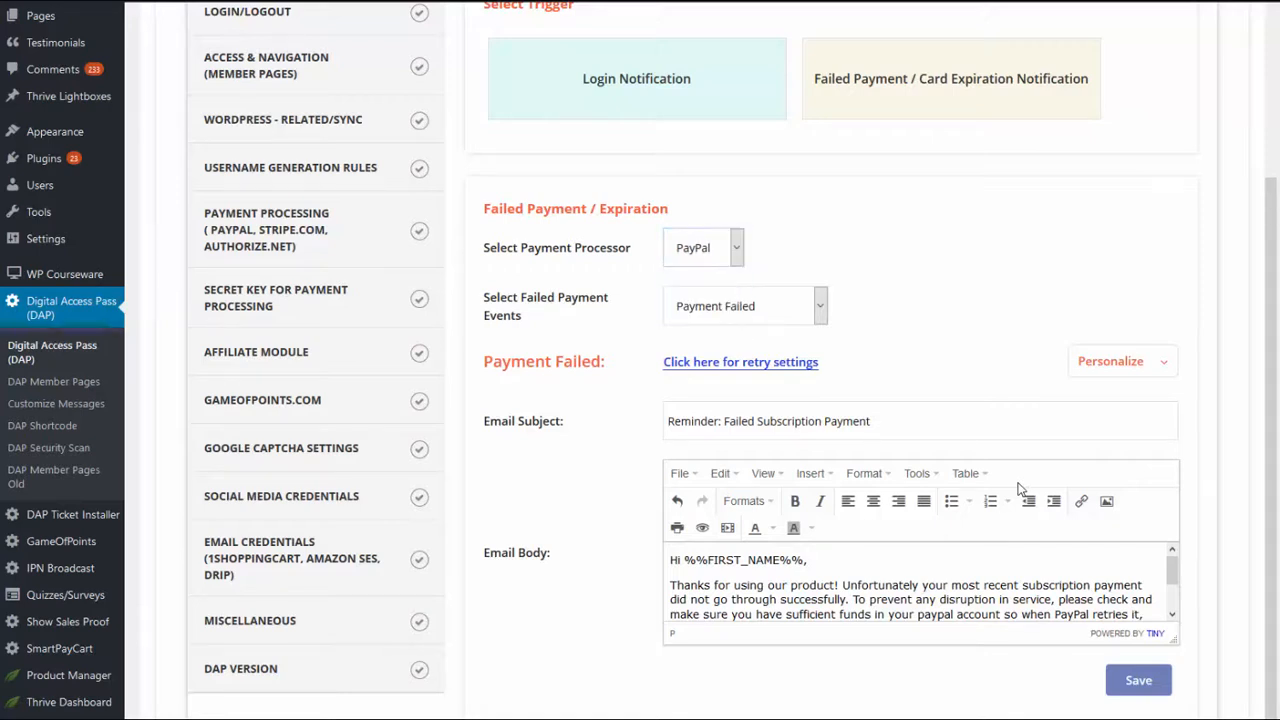
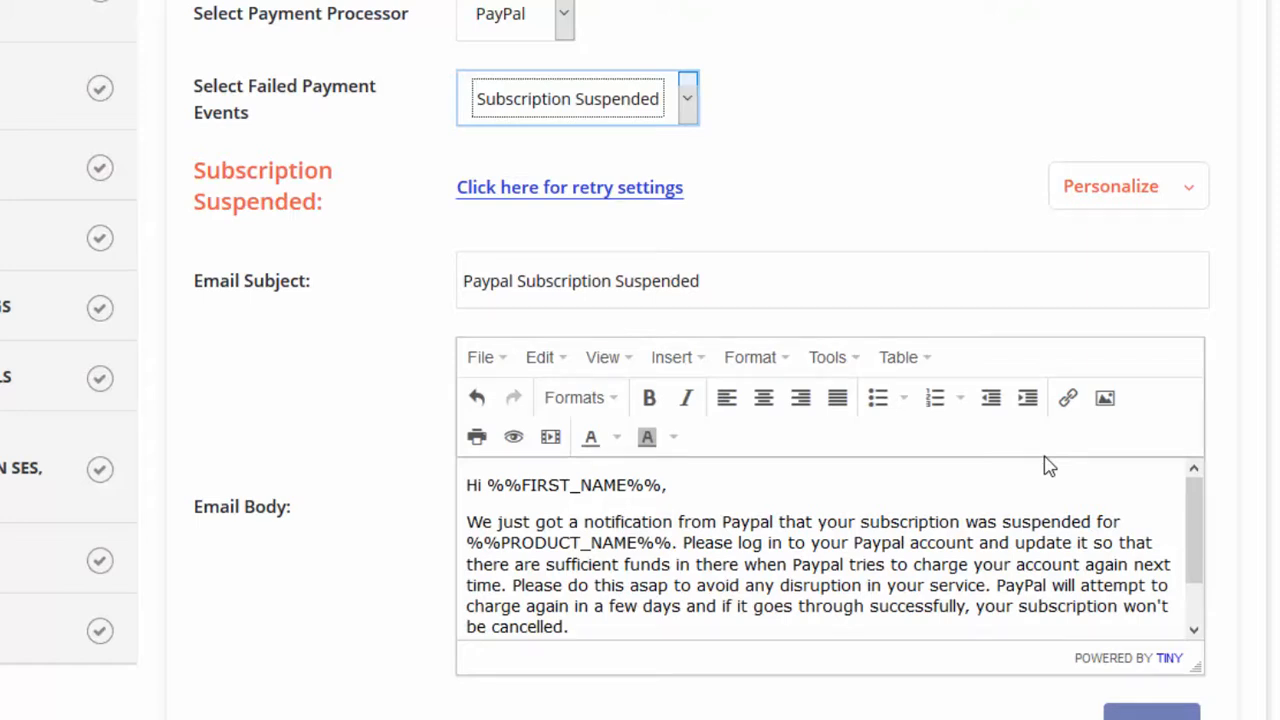
Step: Read through the subject and body of the PayPal Payment Failed notification email
key("Tab")
key("End")
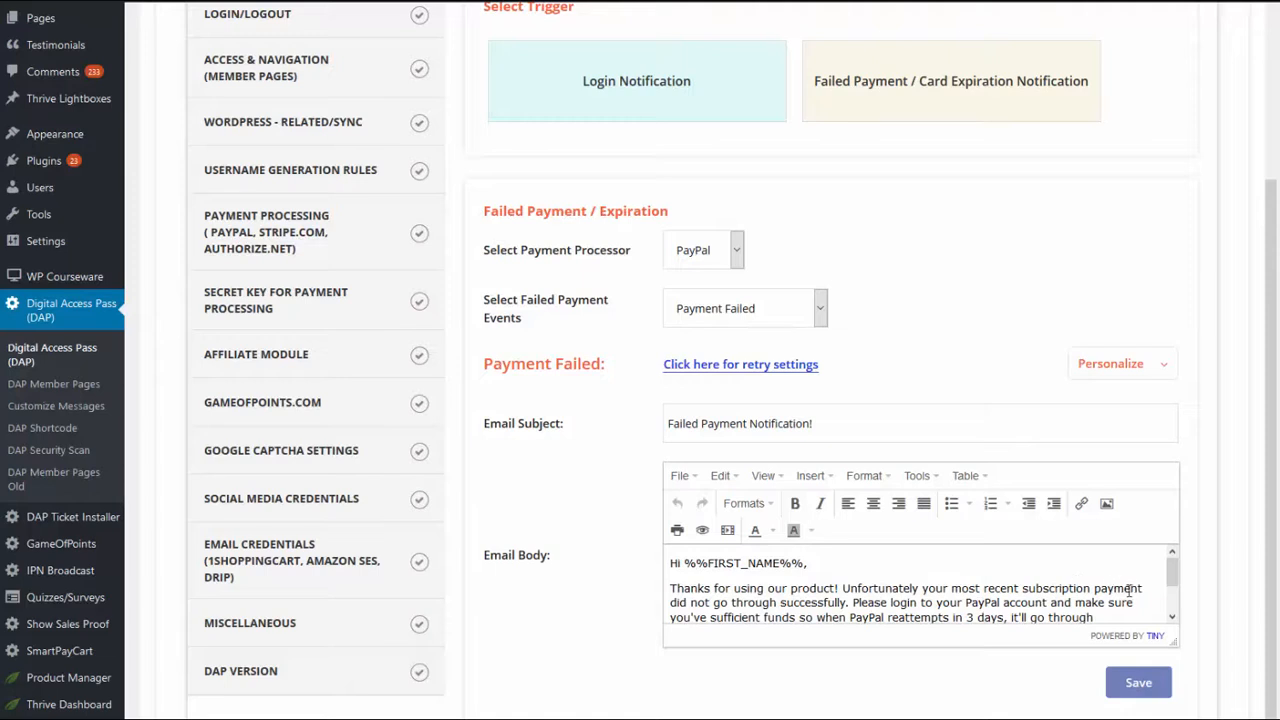
scroll(1172, 565, "down", 2)
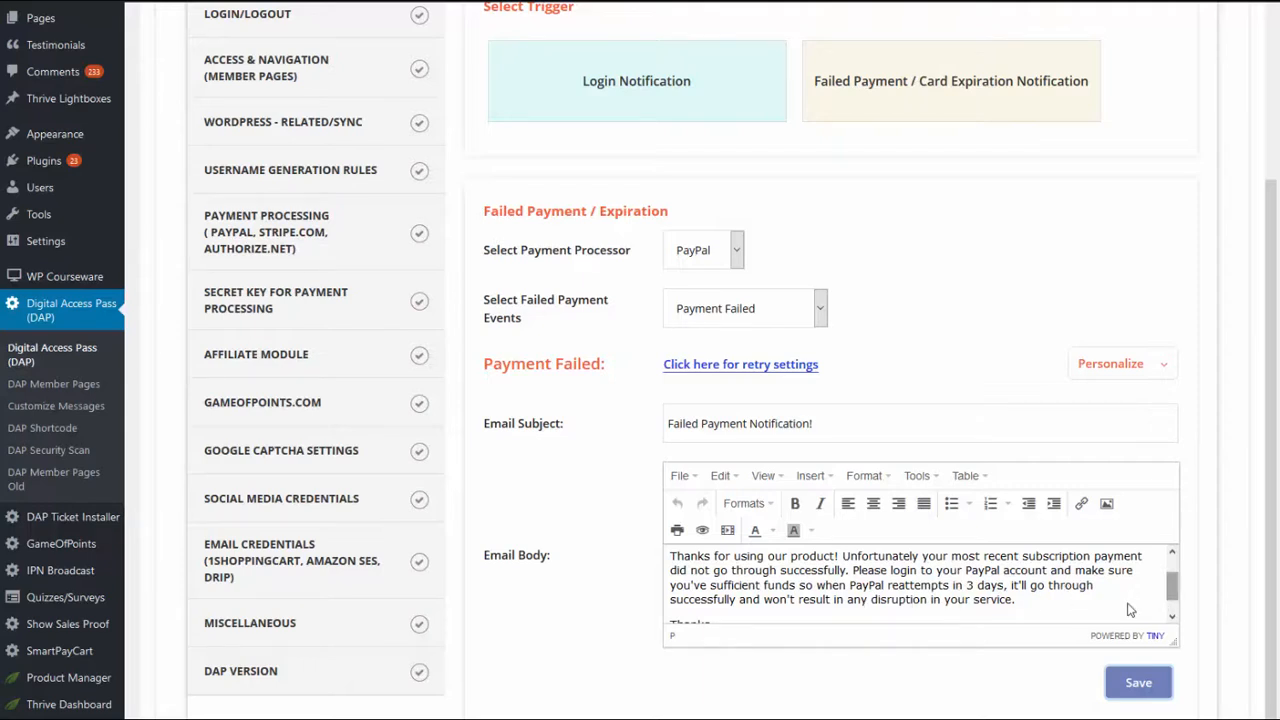
Step: Review the PayPal Subscription Suspended and Subscription Cancelled emails, highlighting the ENTER URL HERE placeholder in the cancellation text
left_click(815, 312)
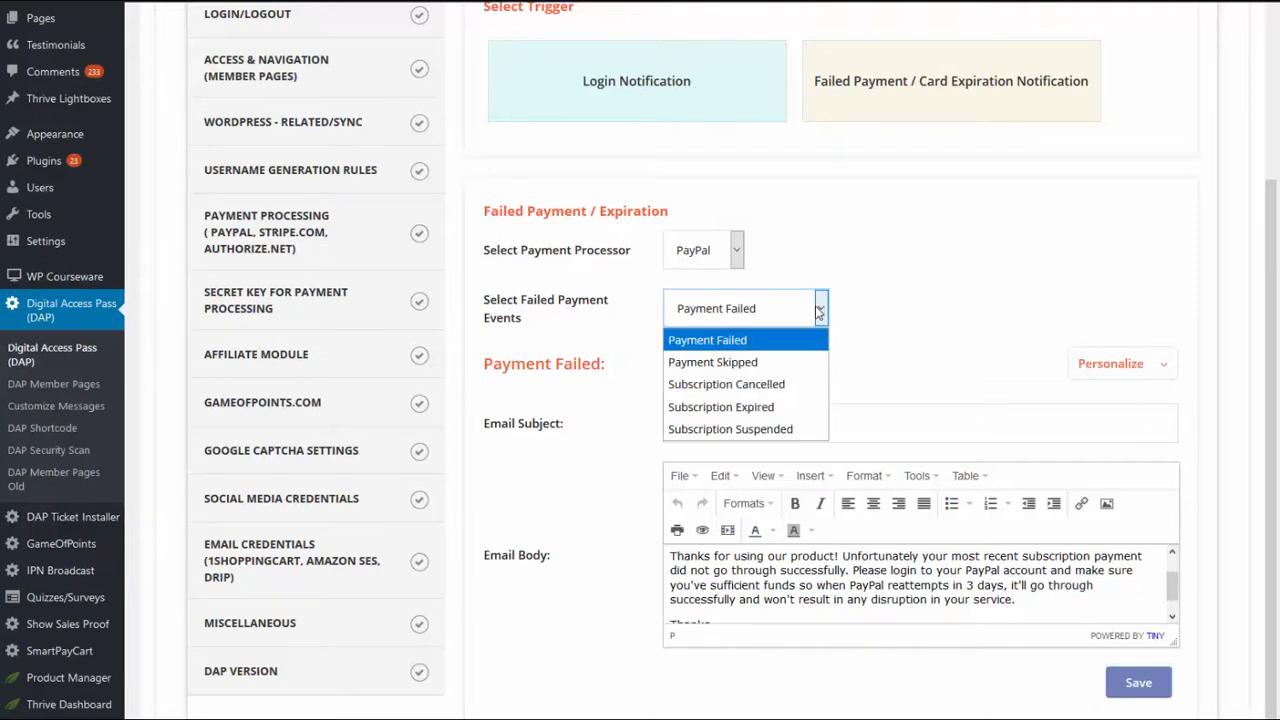
left_click(782, 432)
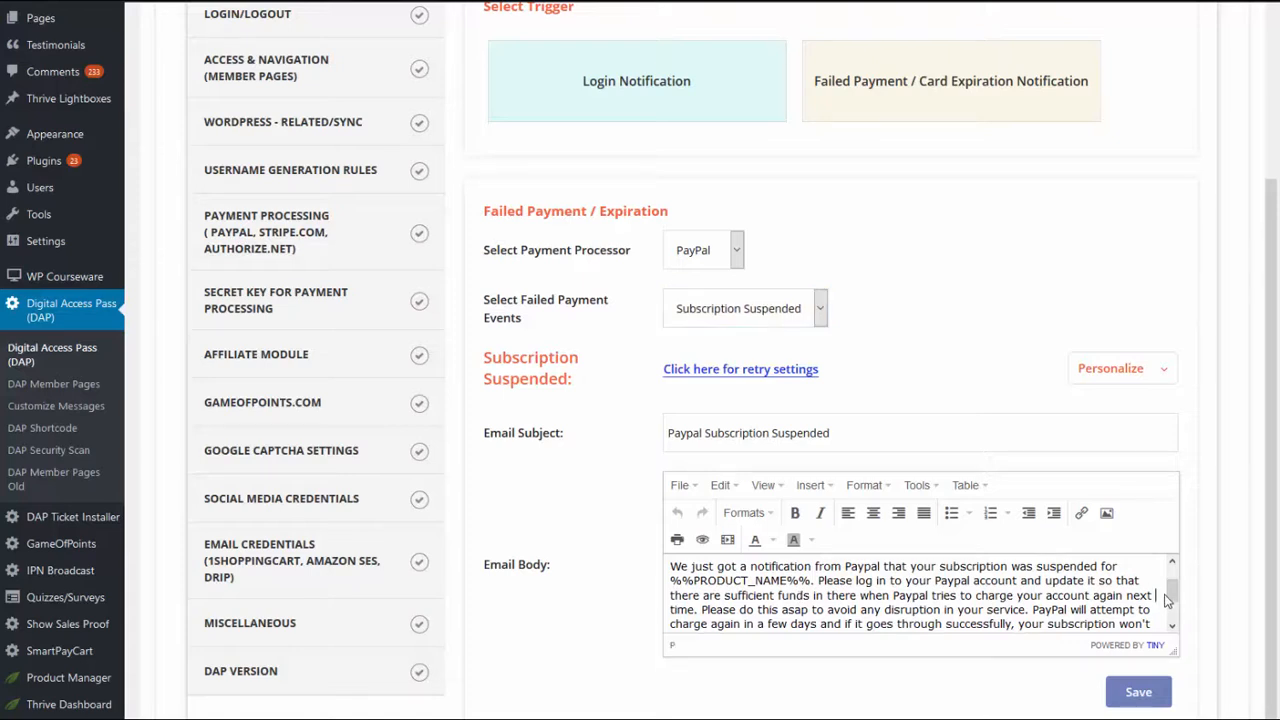
left_click_drag(1170, 598, 1176, 606)
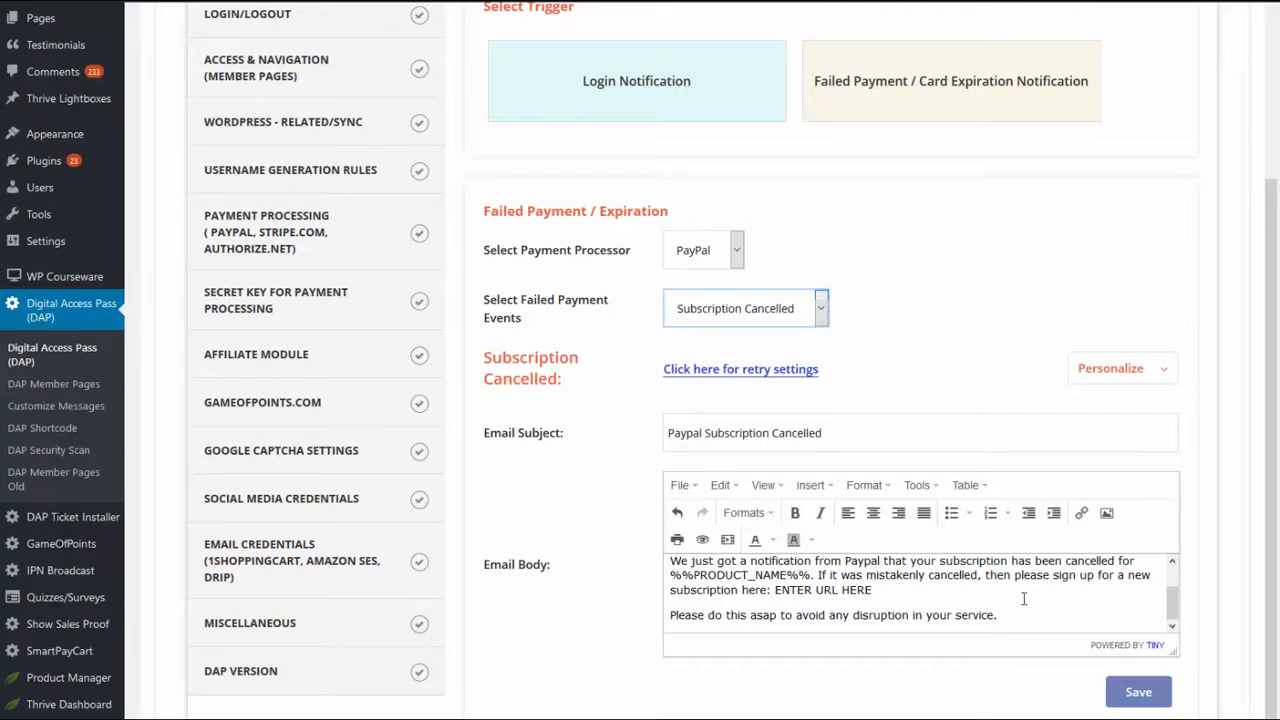
left_click_drag(780, 591, 914, 598)
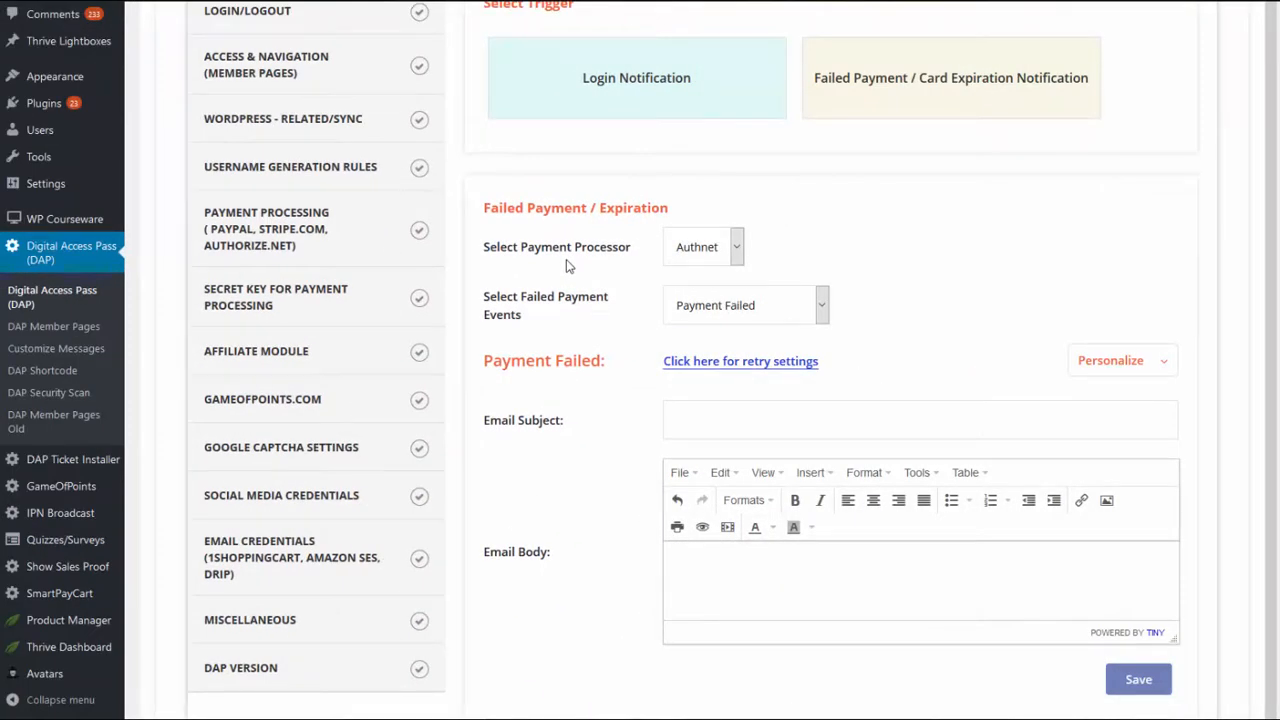
Step: Go through the failed payment events available for the Authnet processor, keeping Payment Failed selected
key("alt+Down")
key("Up")
key("Down")
key("Up")
key("Escape")
key("Tab")
key("alt+Down")
key("Down")
key("Down")
key("Down")
key("Up")
key("Up")
key("Up")
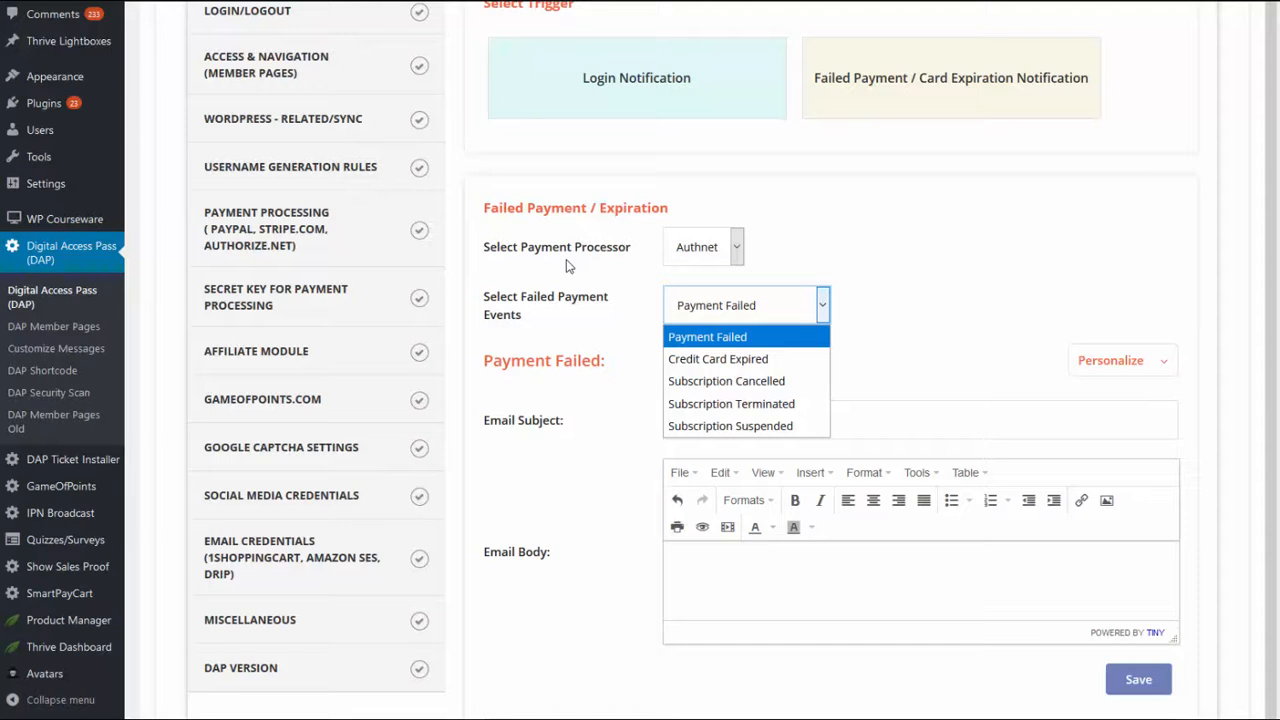
left_click(566, 265)
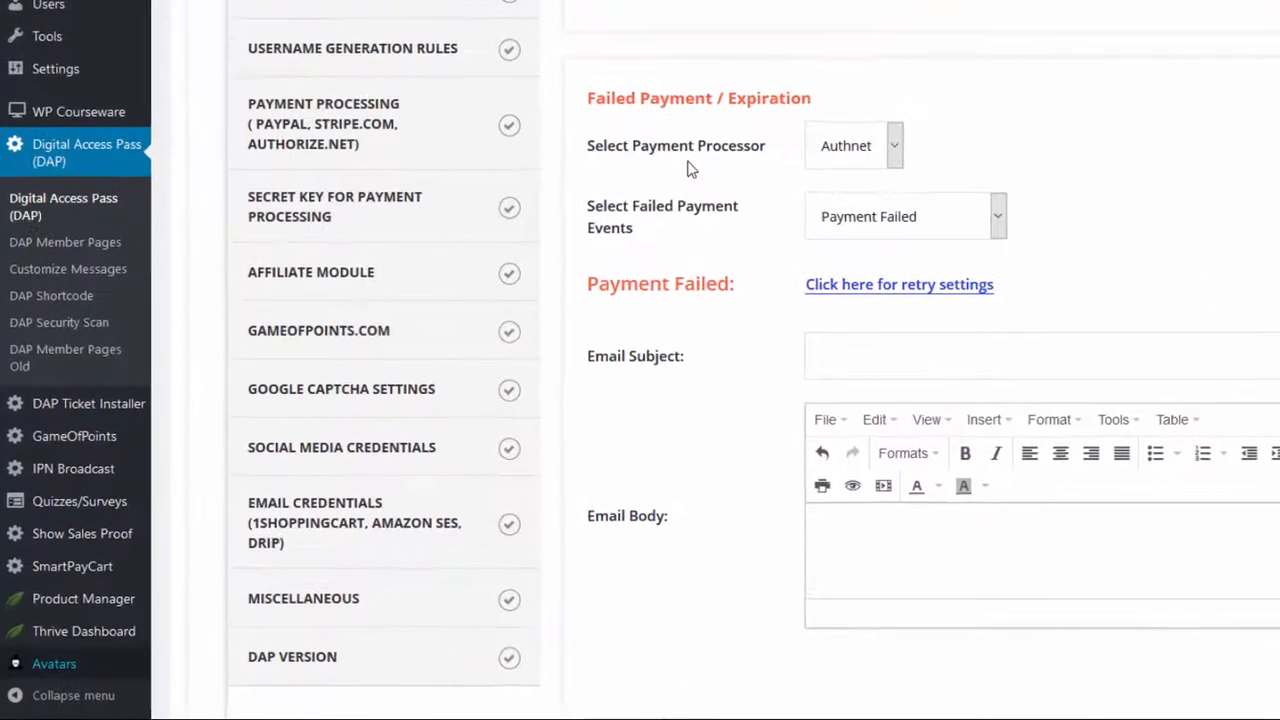
Step: Choose the Subscription Suspended event for Authnet and view its email subject and body fields
mouse_move(72, 566)
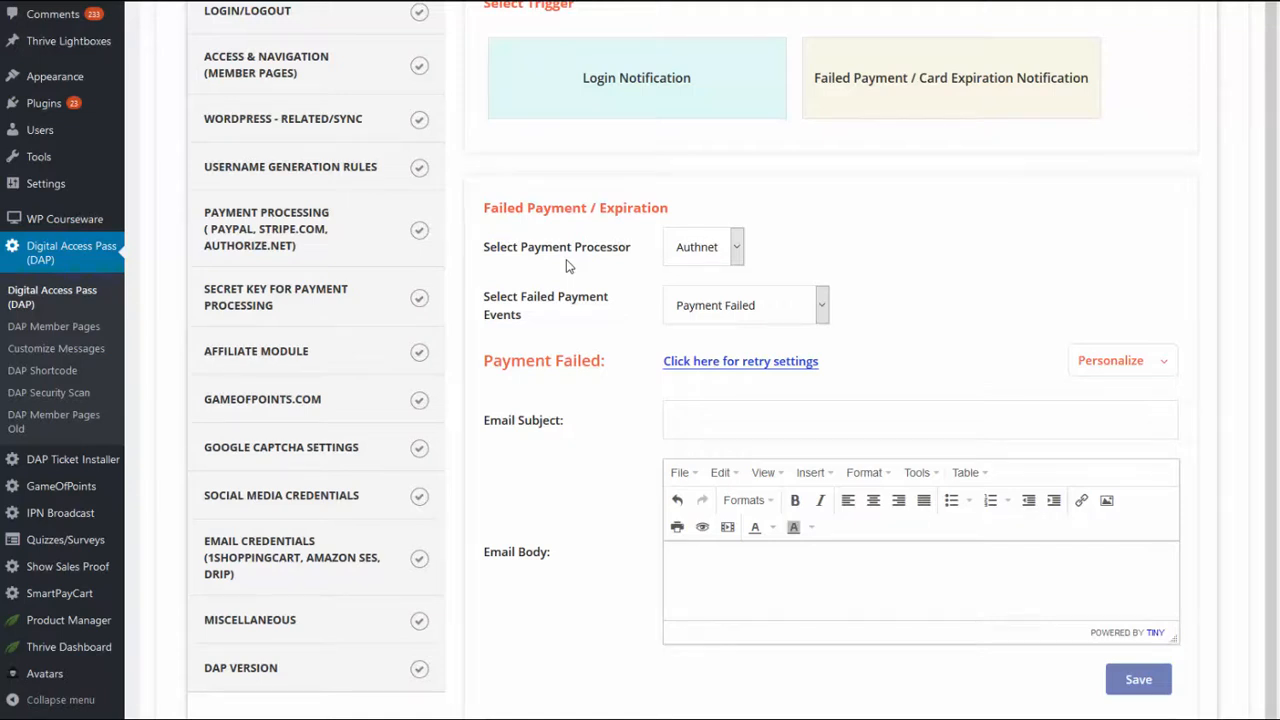
key("alt+Down")
key("Down")
key("Down")
key("Down")
key("Down")
key("Return")
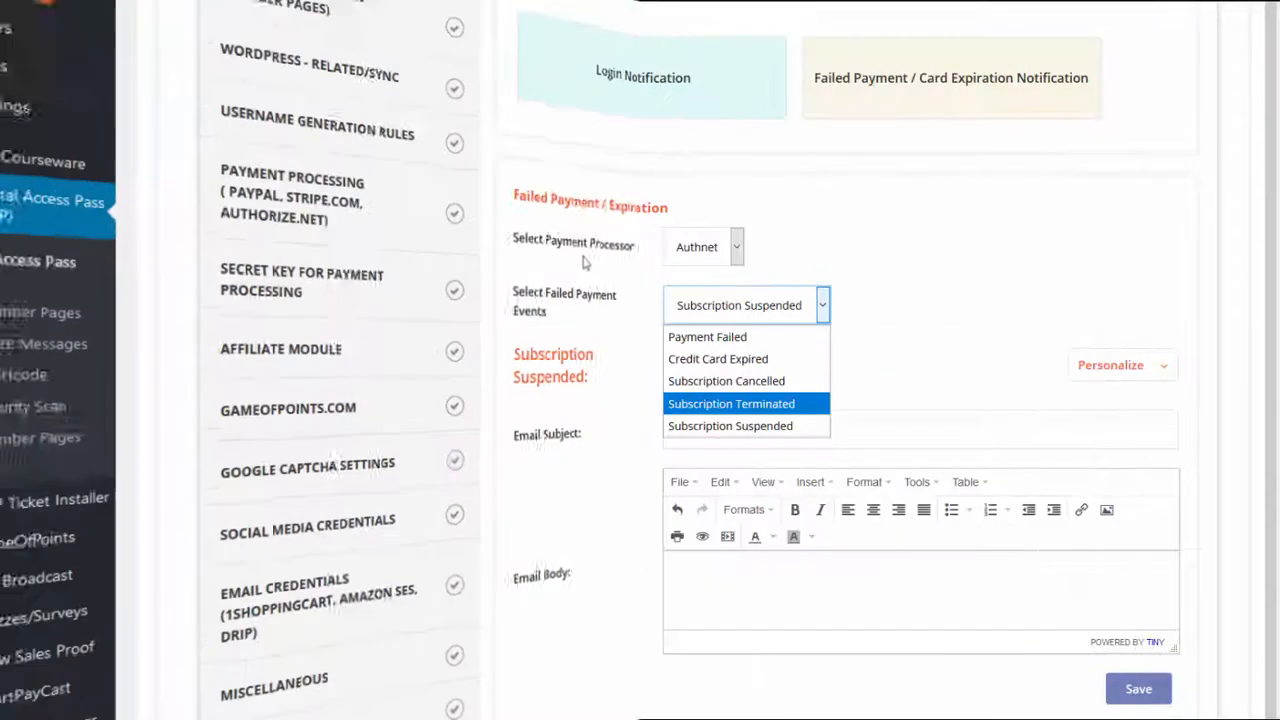
key("Return")
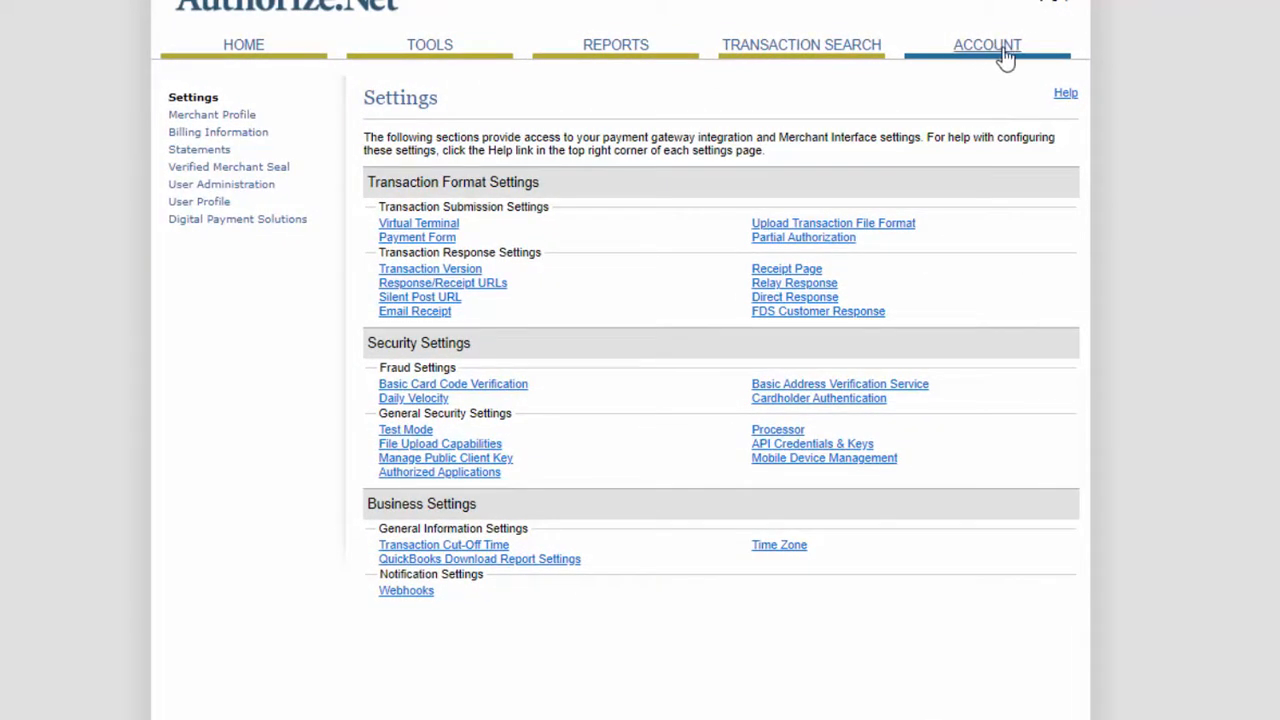
Step: Select New Signature Key under Authorize.Net's API Credentials & Keys and go to the Signature Key field in Digital Access Pass's Authorize.net settings
left_click(811, 446)
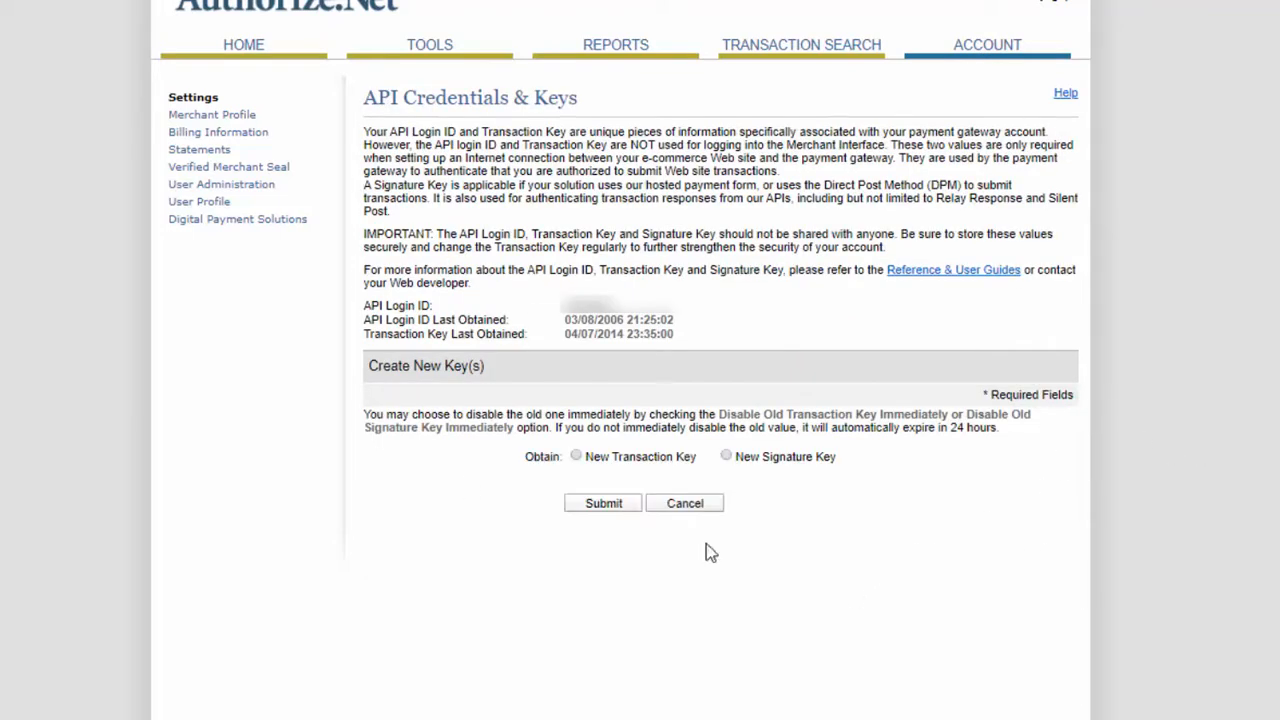
left_click(730, 456)
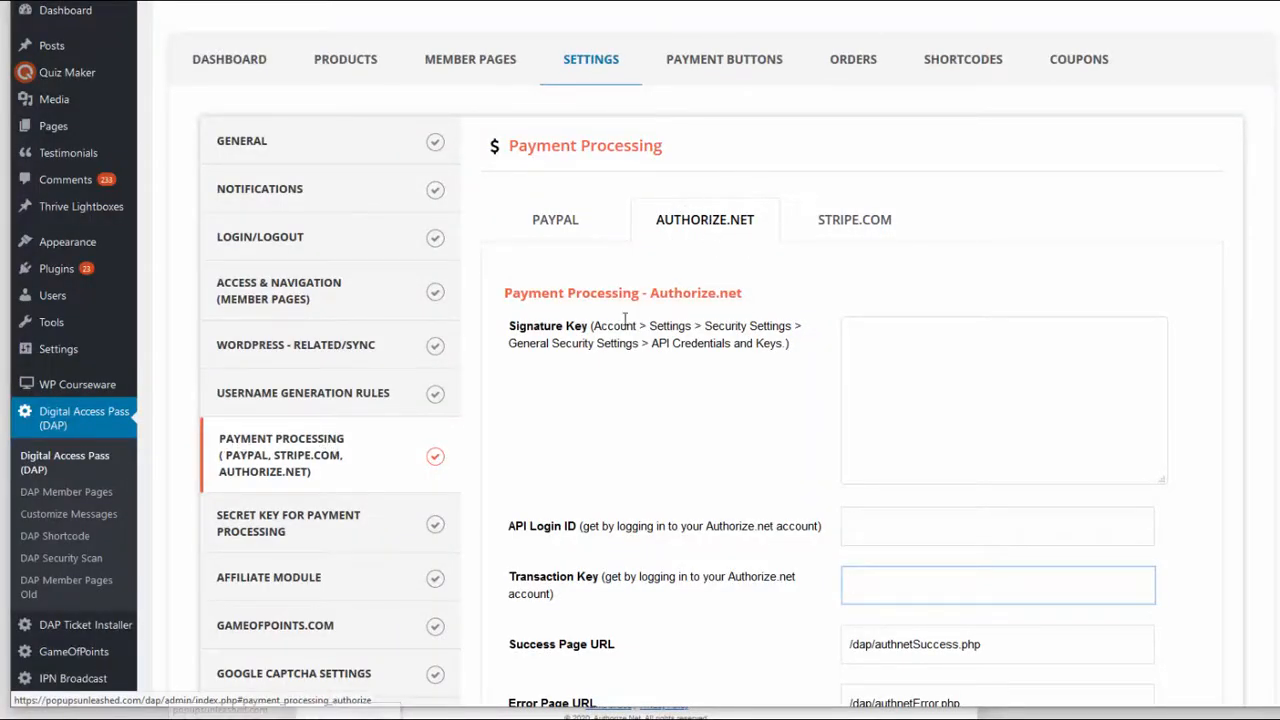
left_click(848, 328)
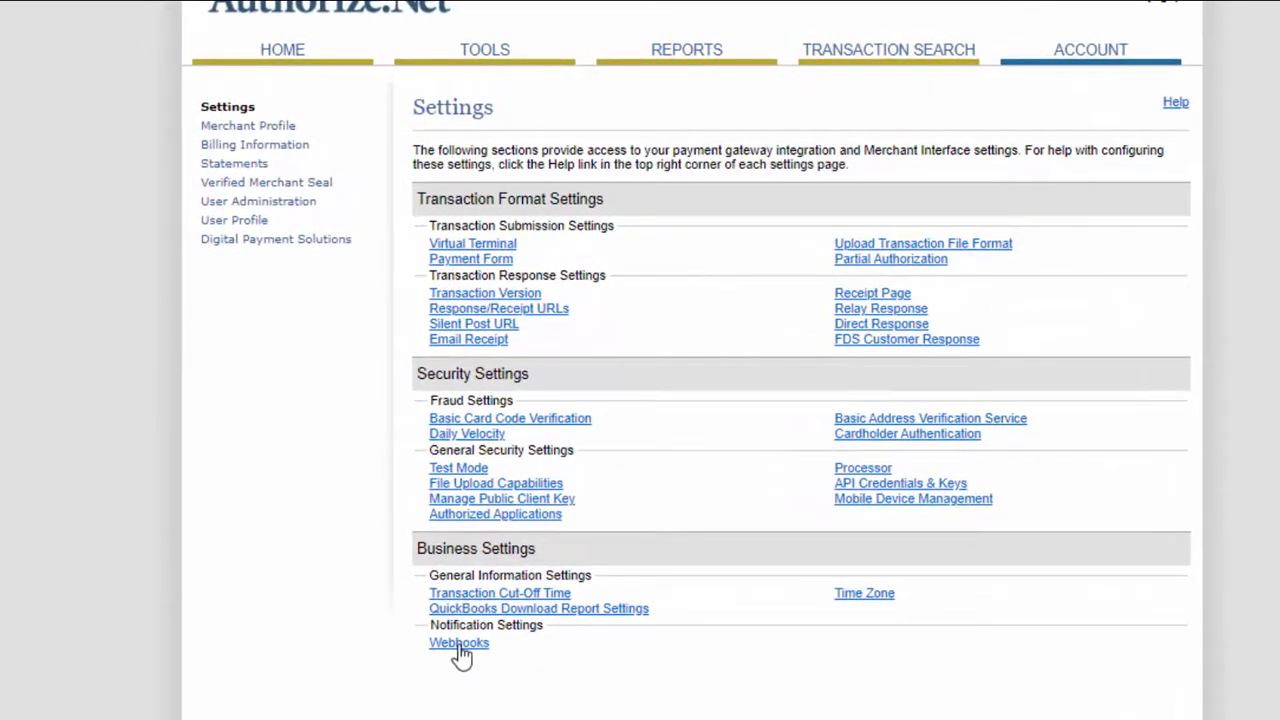
left_click(459, 645)
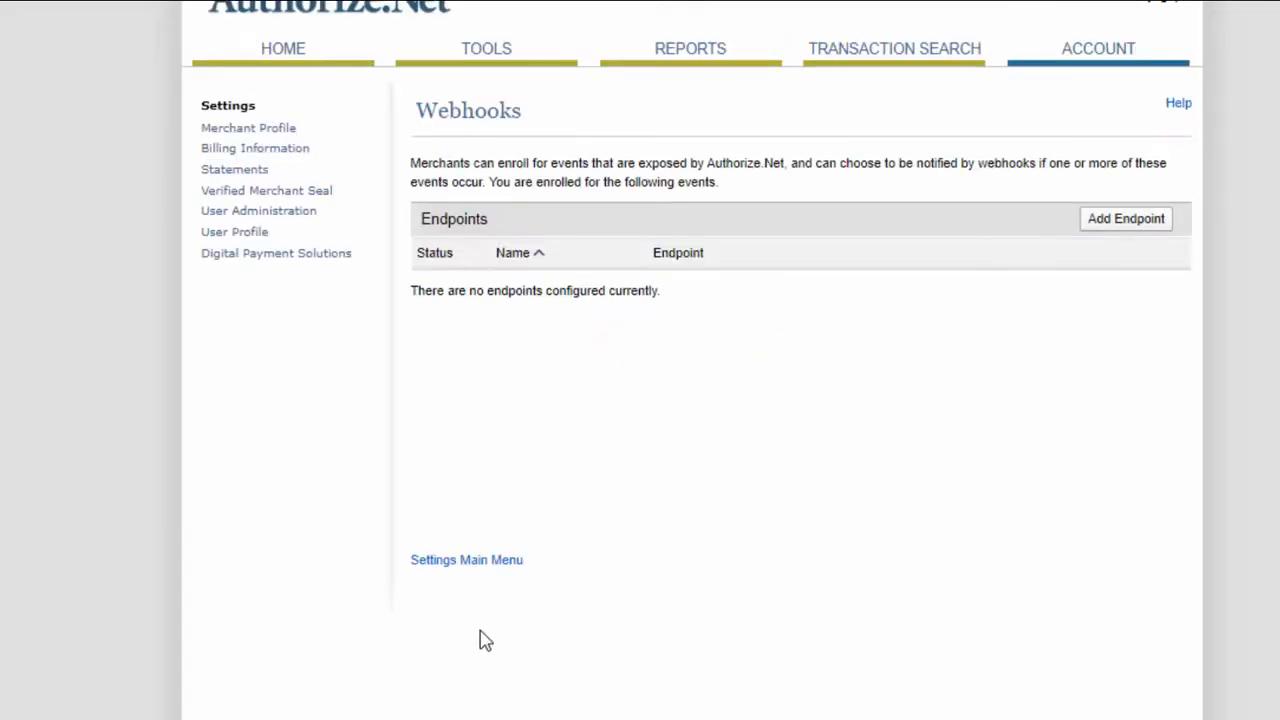
left_click(1130, 234)
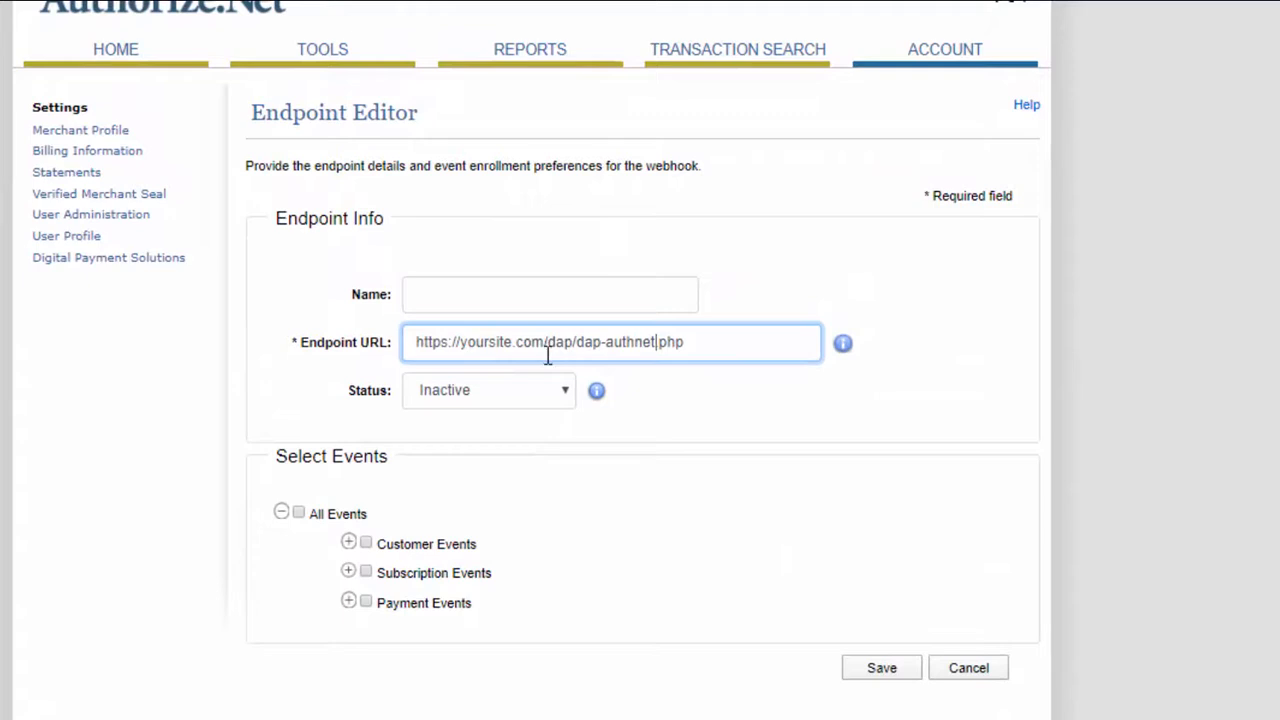
left_click_drag(573, 342, 703, 334)
left_click(660, 607)
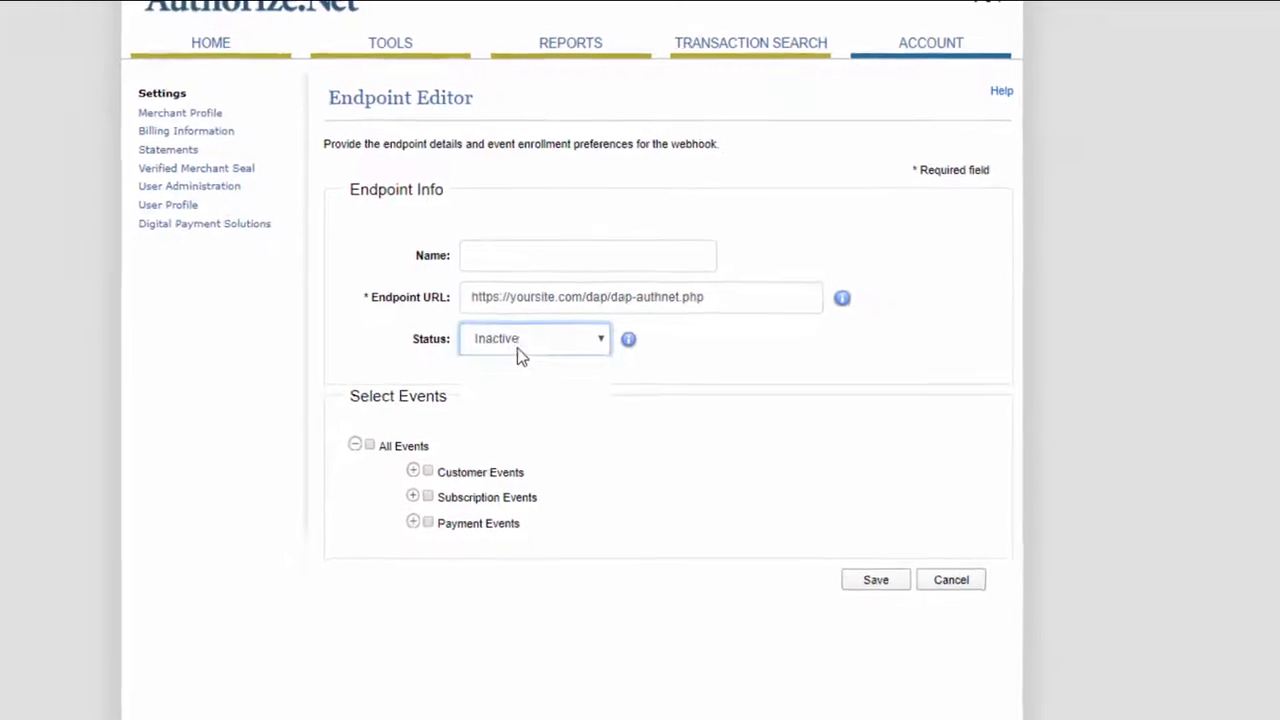
left_click(519, 355)
left_click(517, 372)
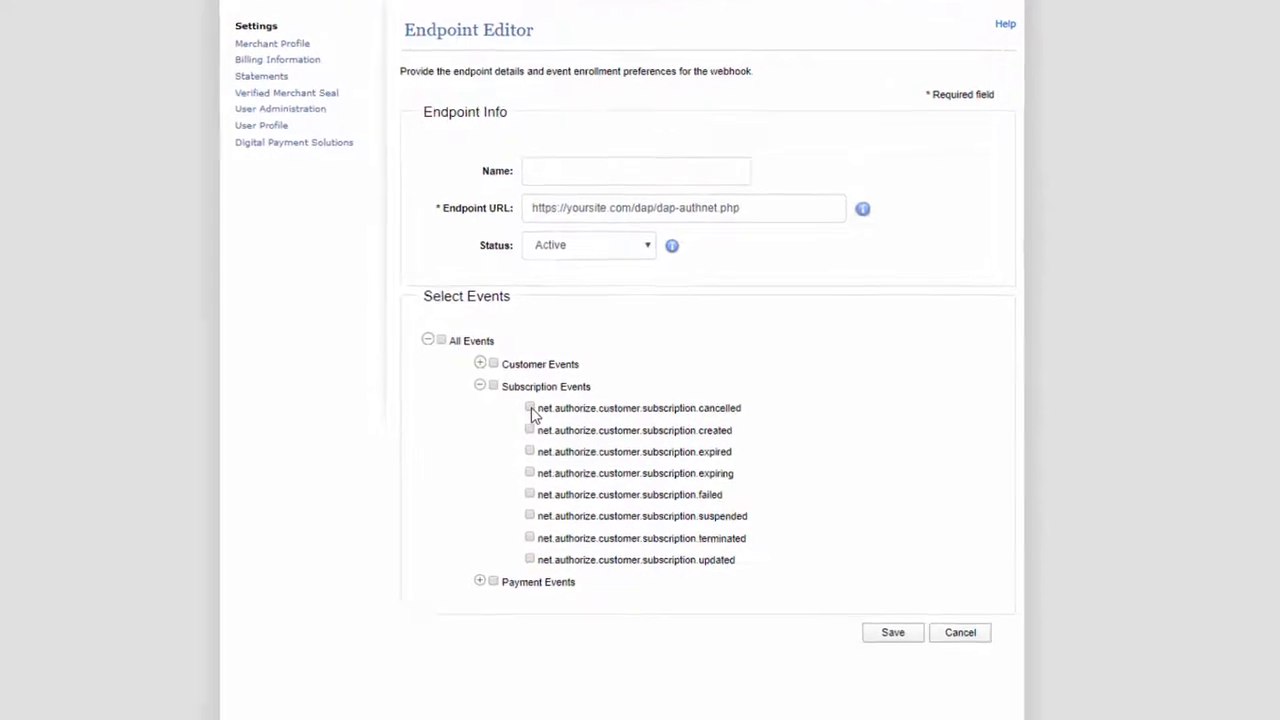
Step: Enroll the endpoint in the cancelled, expired, failed, suspended and terminated subscription events
left_click(531, 407)
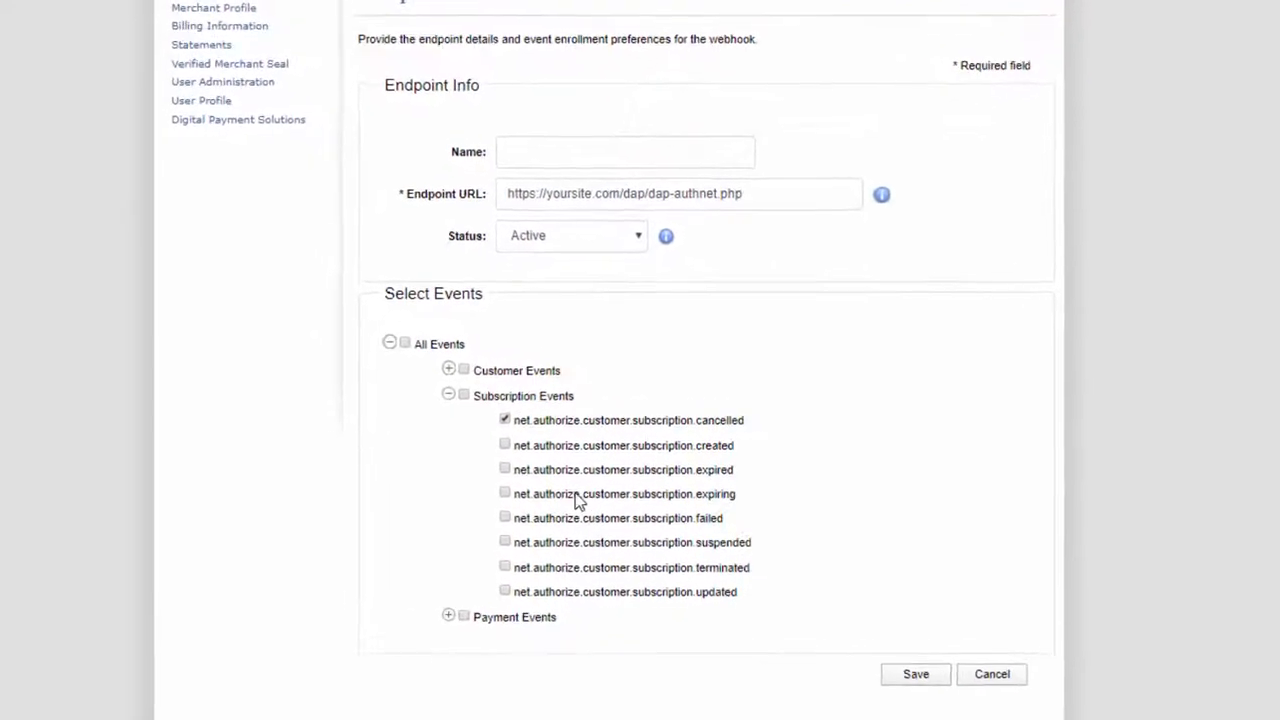
left_click(530, 451)
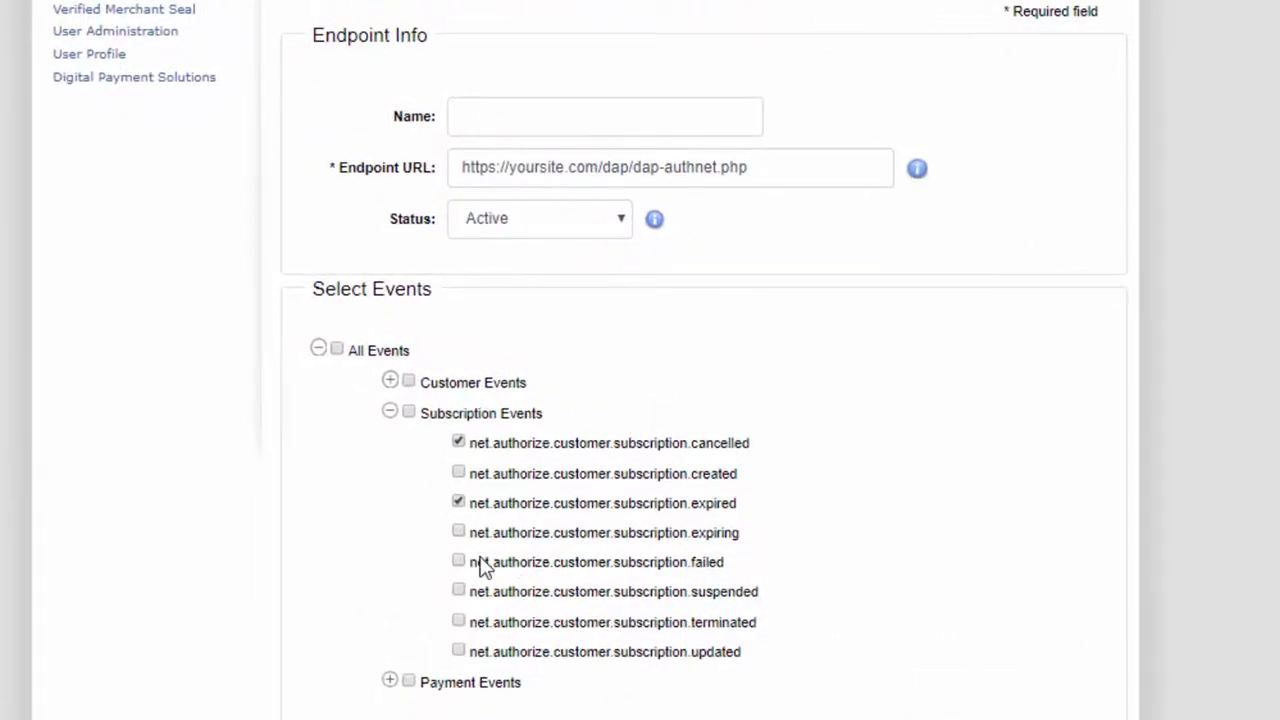
left_click(458, 562)
left_click(459, 592)
left_click(459, 622)
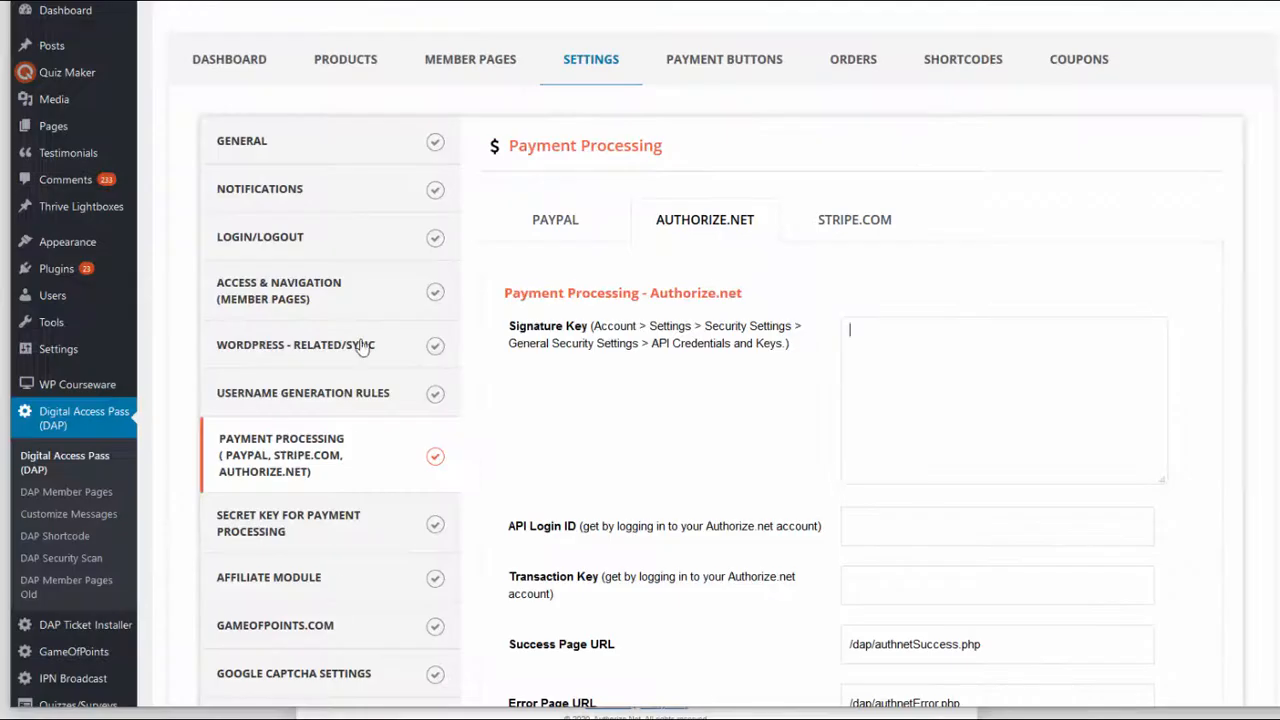
Step: Open Stripe's Subscriptions and emails billing settings and review the failed payment retry schedule, customer email and subscription status options
left_click(387, 197)
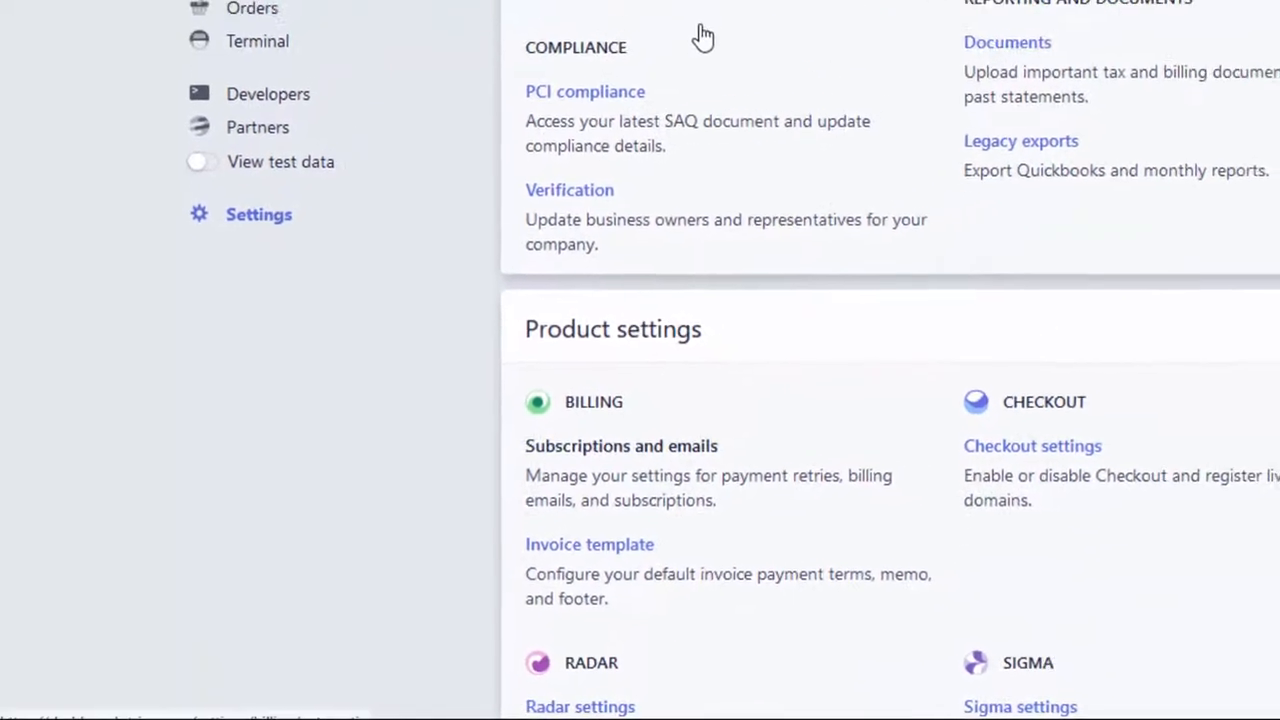
left_click(621, 446)
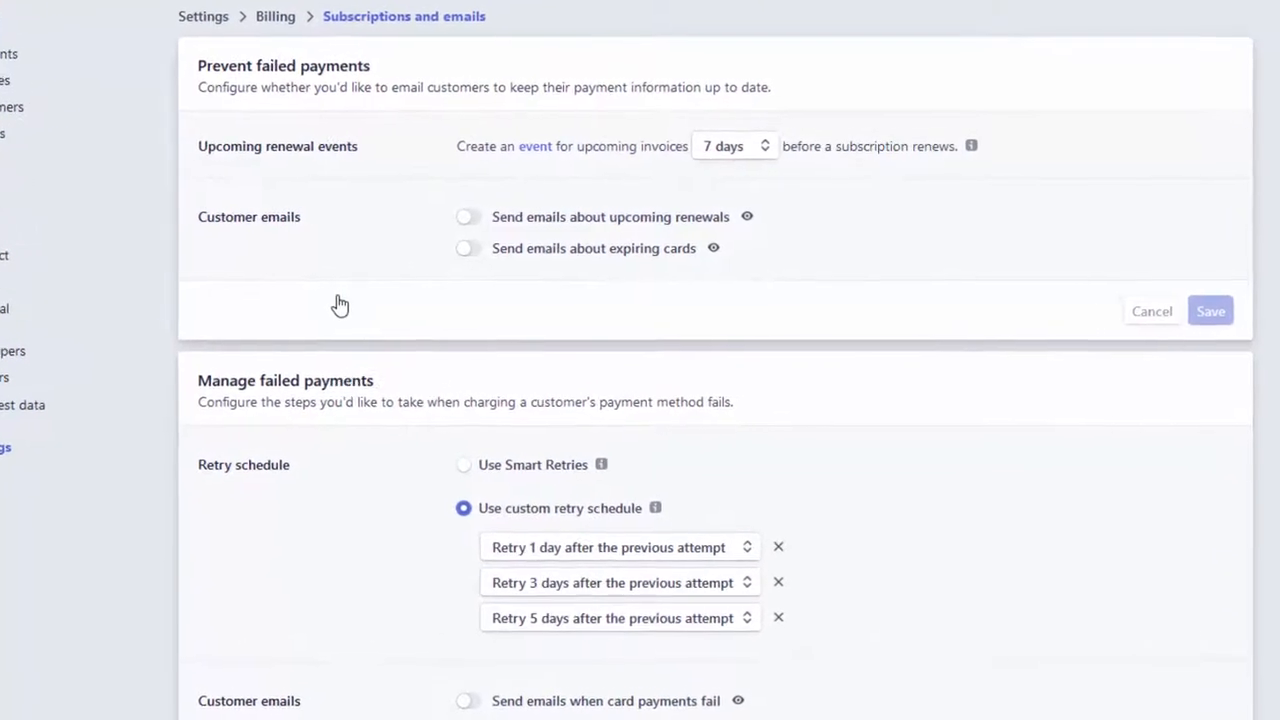
scroll(329, 307, "down", 2)
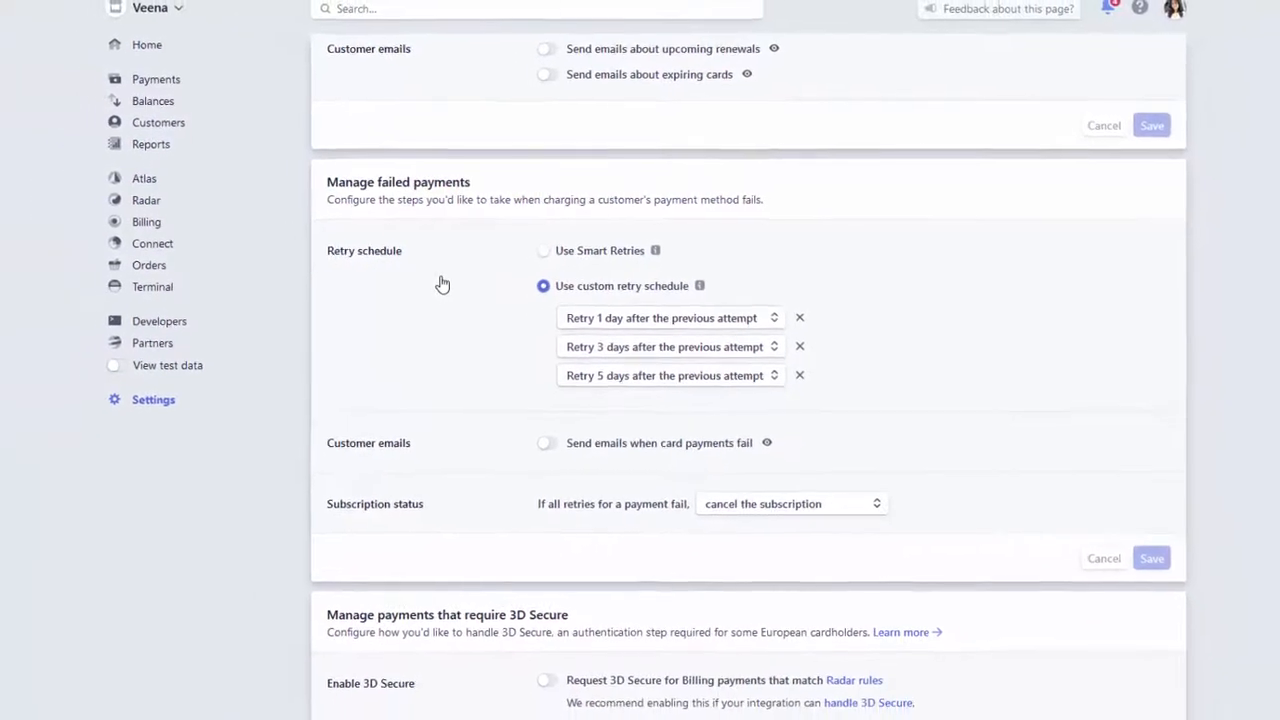
left_click(783, 529)
left_click(450, 283)
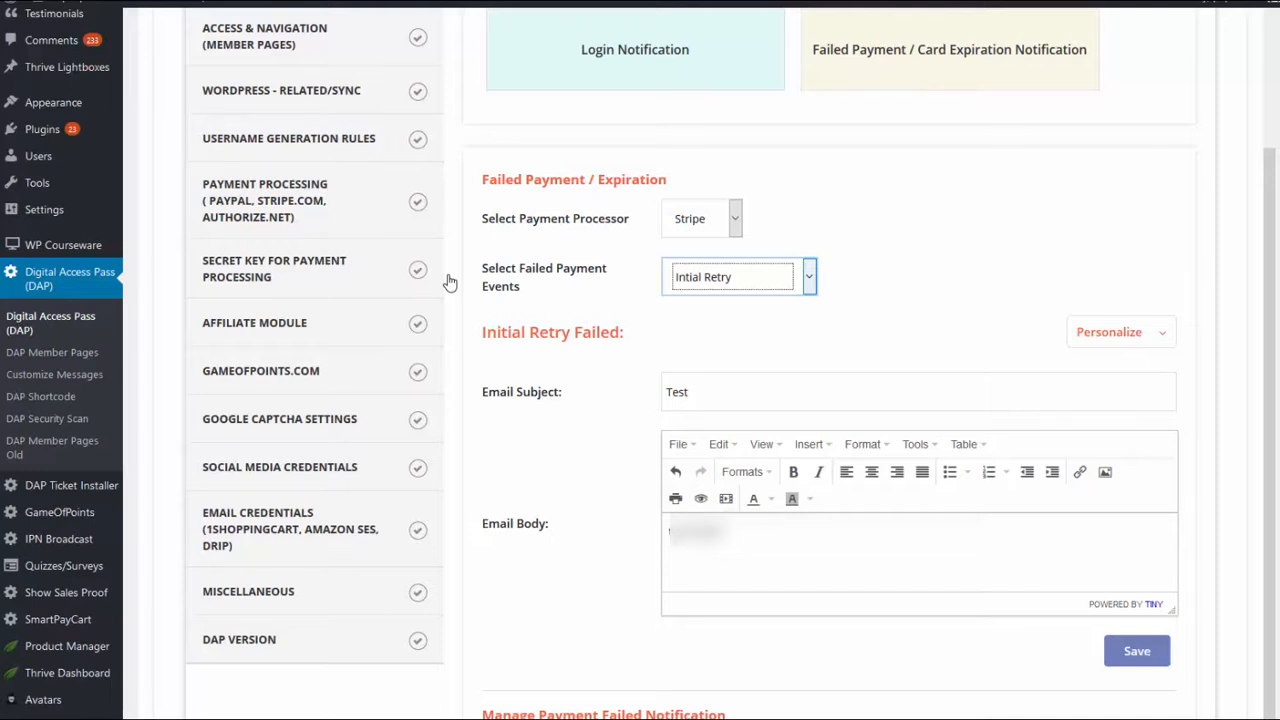
Step: Go through Stripe's Intial Retry, Final Attempt Warning and Cancellation events in Digital Access Pass, ending on the Cancellation email
key("alt+Down")
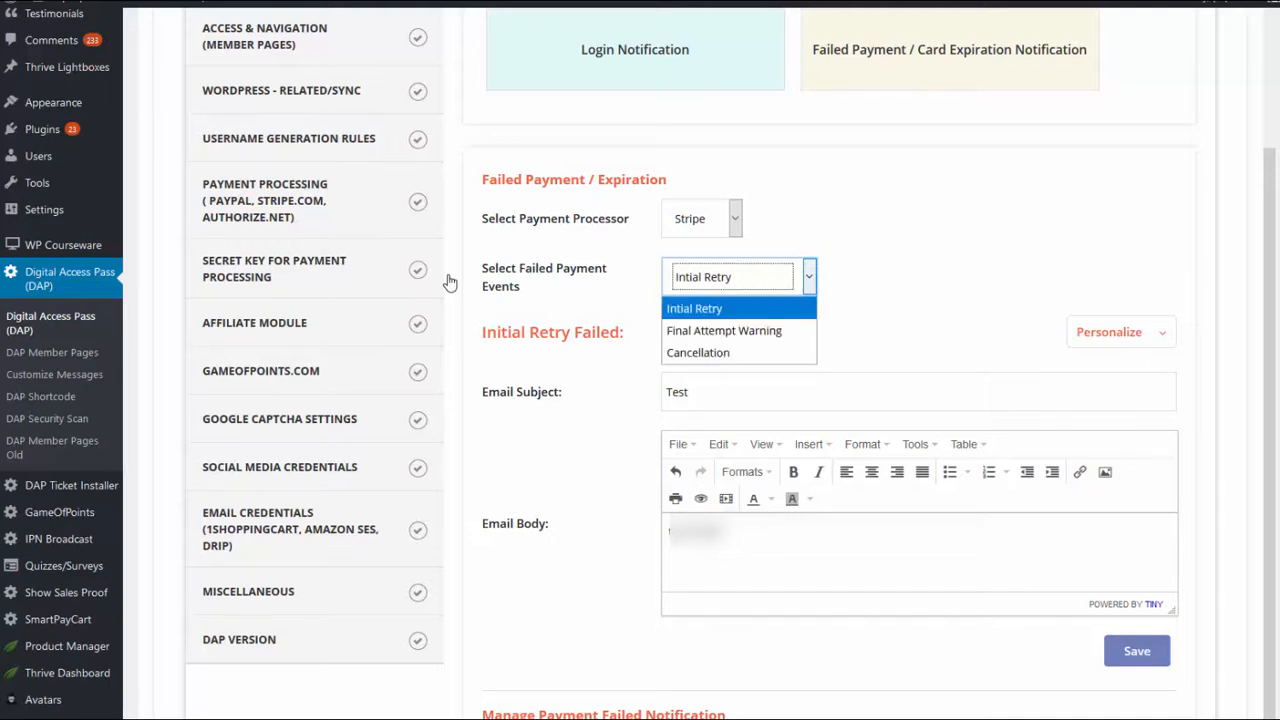
key("Down")
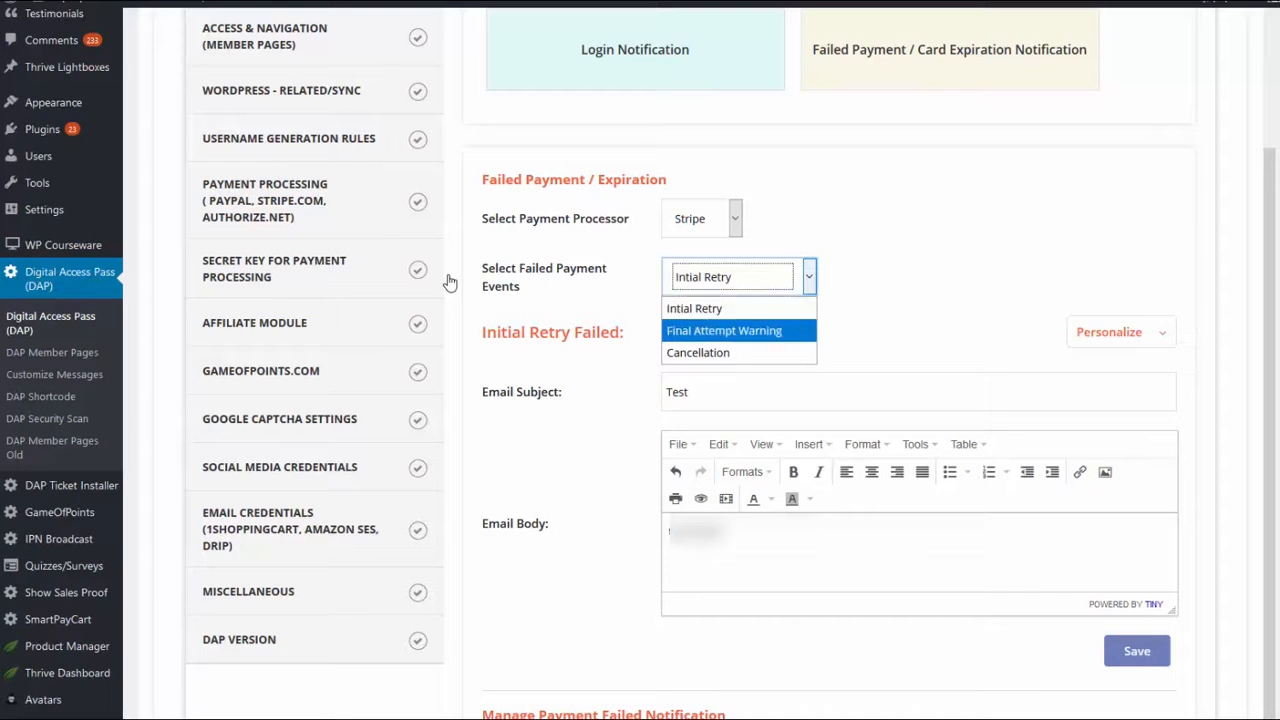
key("Down")
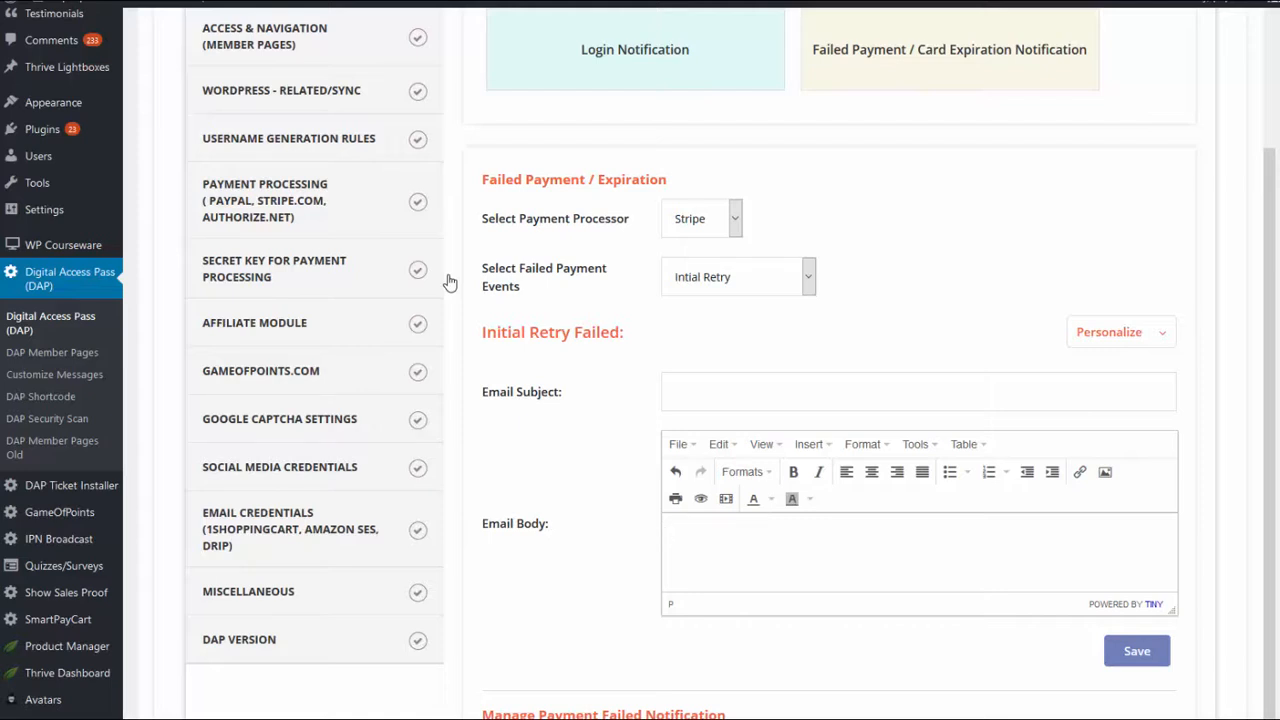
left_click(740, 277)
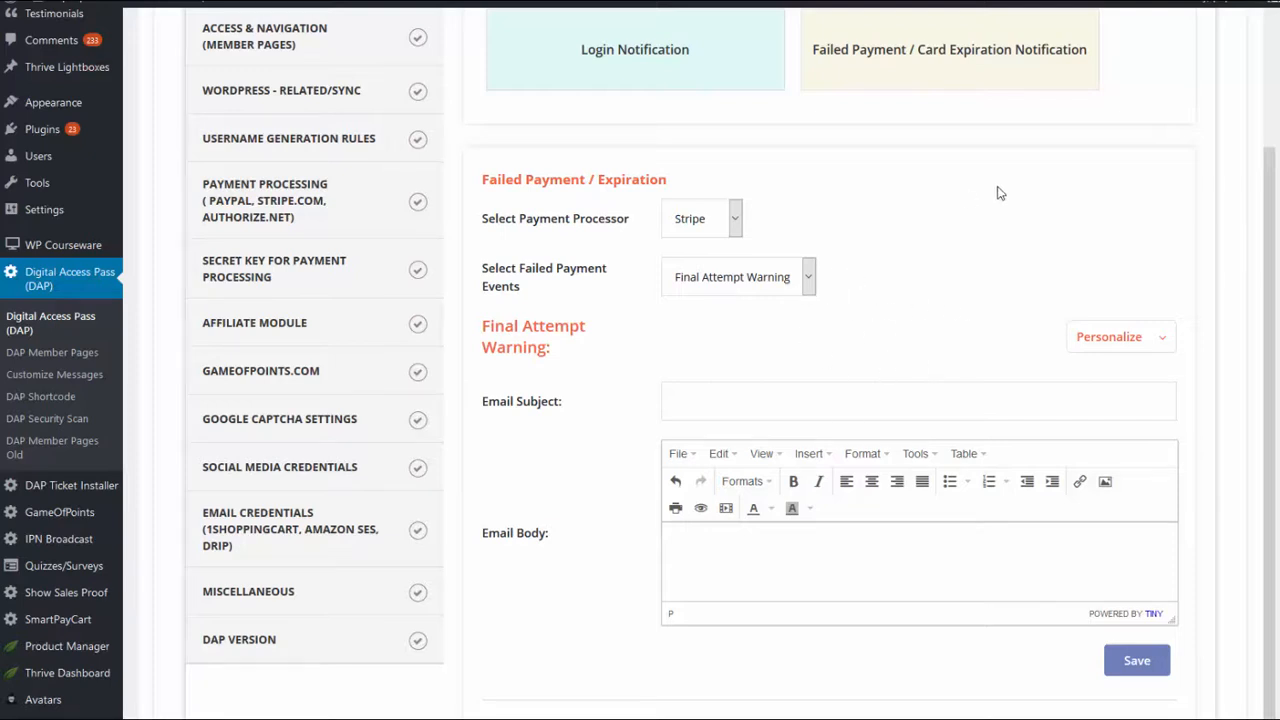
left_click(797, 280)
left_click(733, 208)
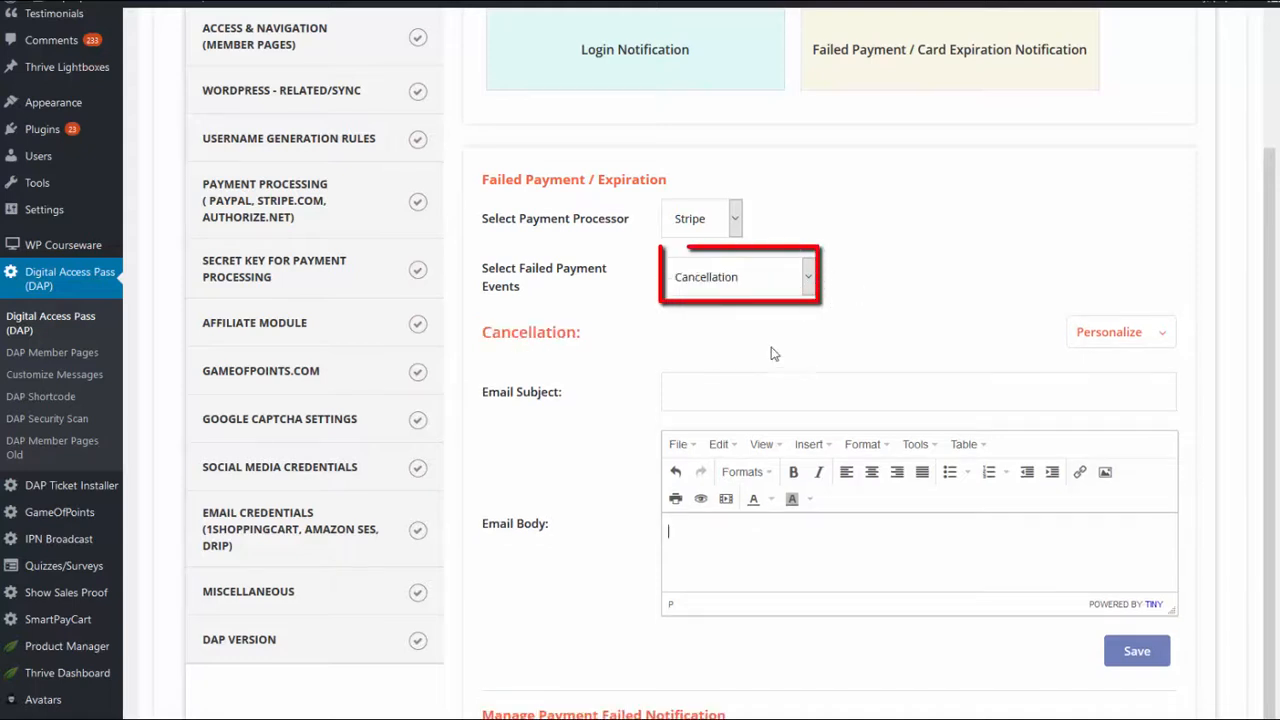